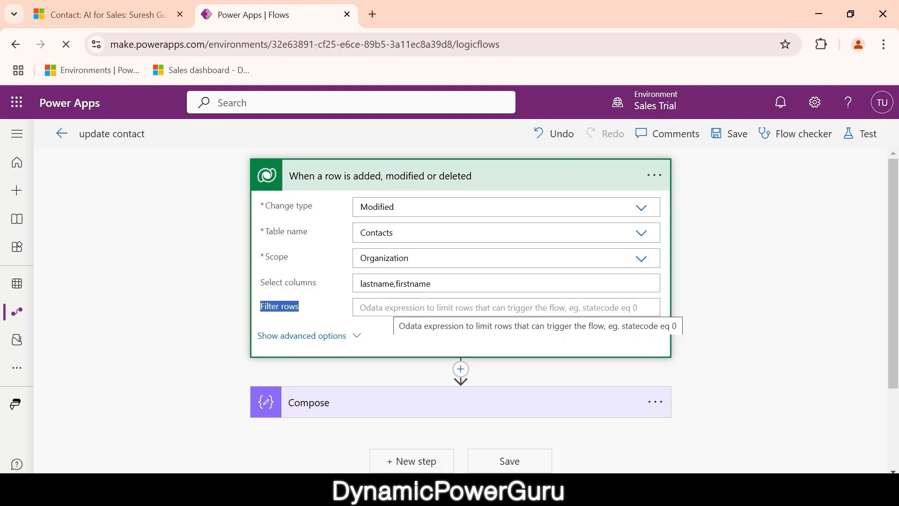
- Bring the saved Dynamics 365 contact record tab to the front
left_click(139, 21)
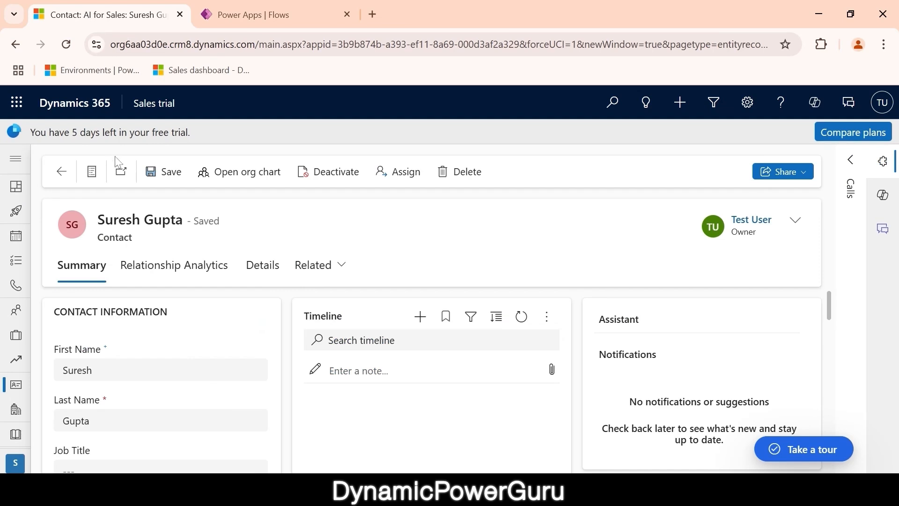
- Confirm the contact's Address 1: Country/Region is India, then return to the flow editor
scroll(194, 363, "down", 12)
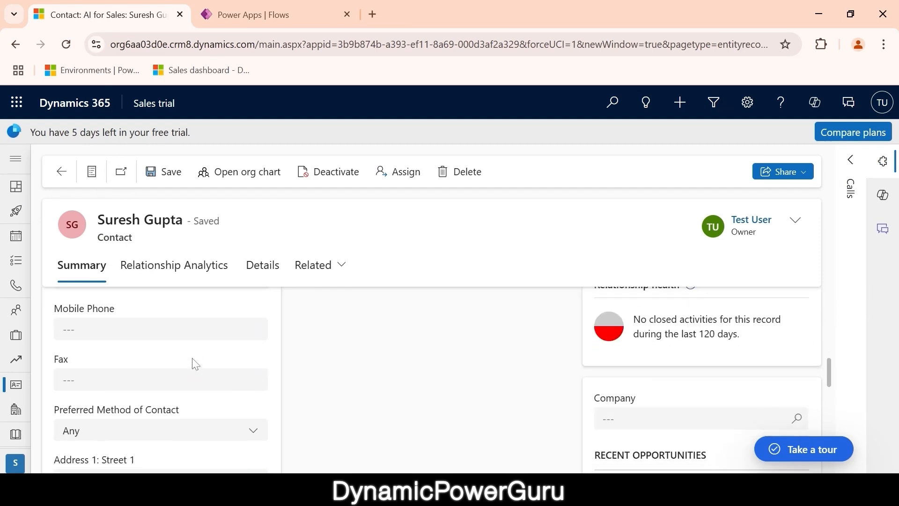
scroll(195, 364, "down", 1)
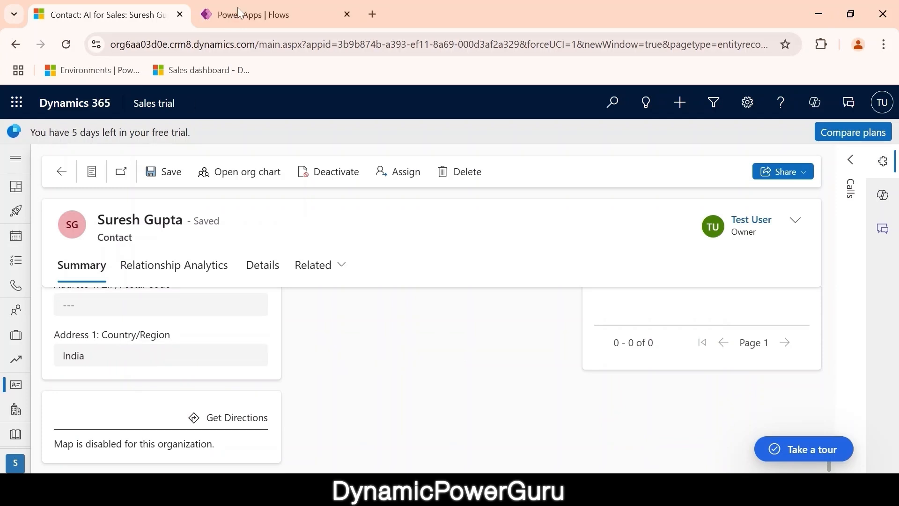
left_click(255, 16)
- Set the trigger's Filter rows to address1_country eq 'India' and save the flow
left_click(392, 306)
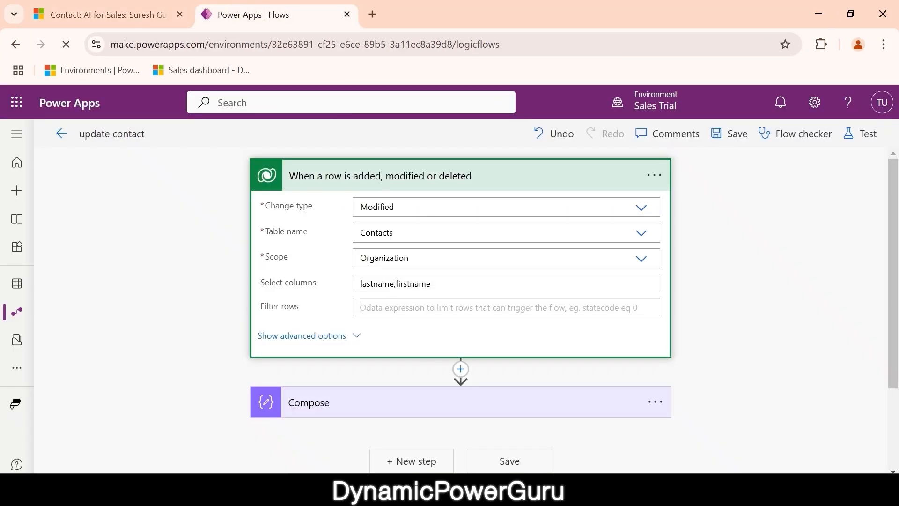
type("address1_country")
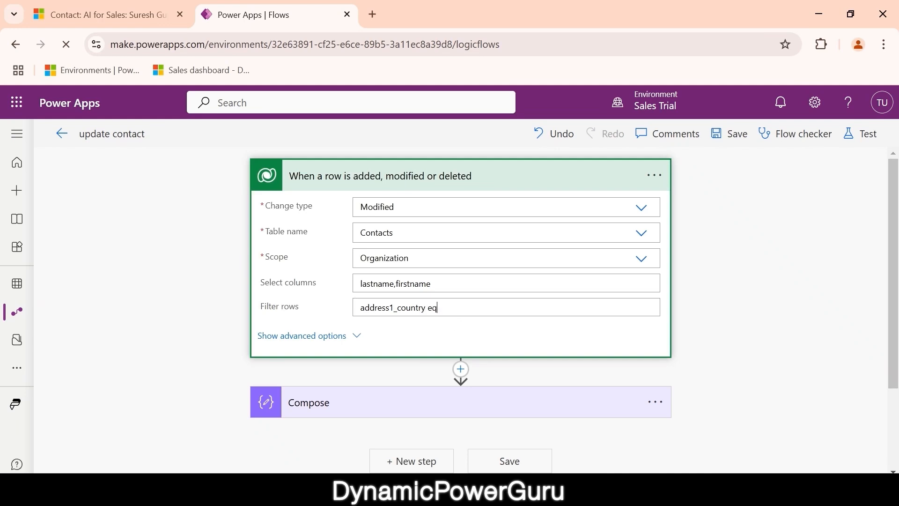
key("shift+Left")
left_click(733, 135)
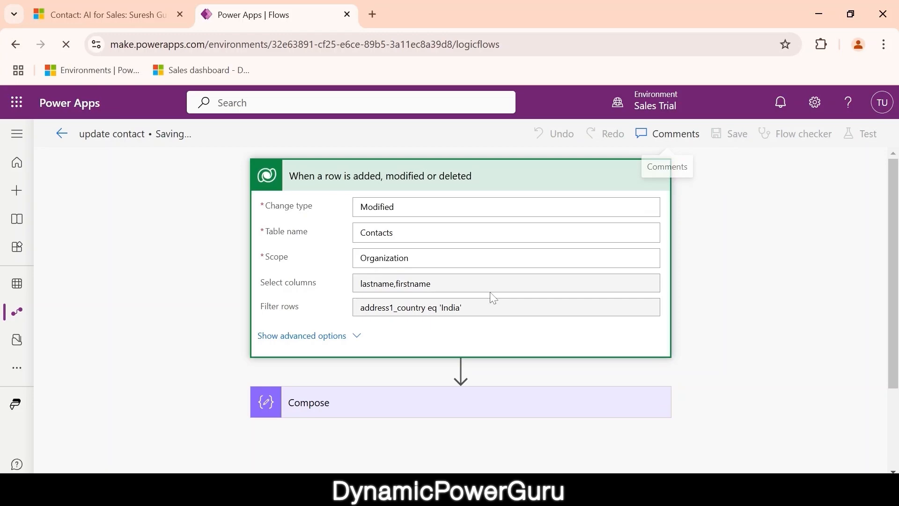
left_click(114, 14)
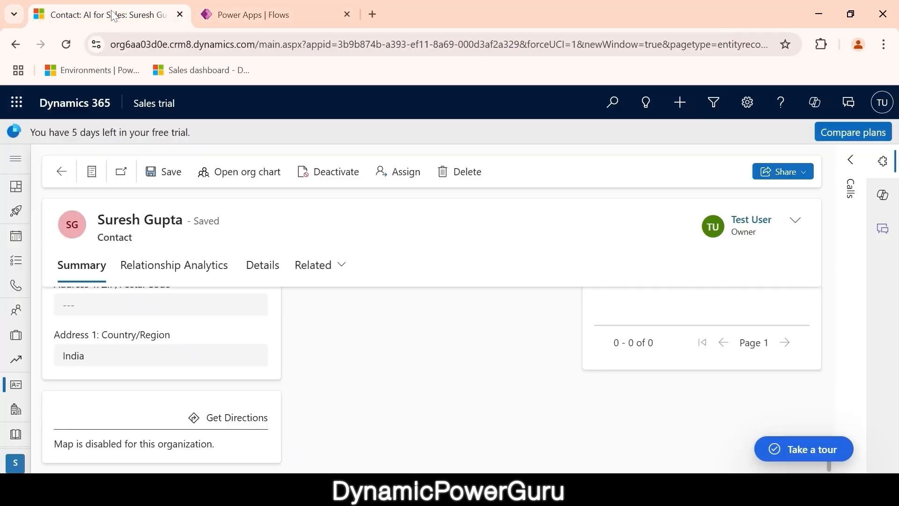
- Append ' 1' to the India contact's first name and save the record
scroll(200, 351, "up", 10)
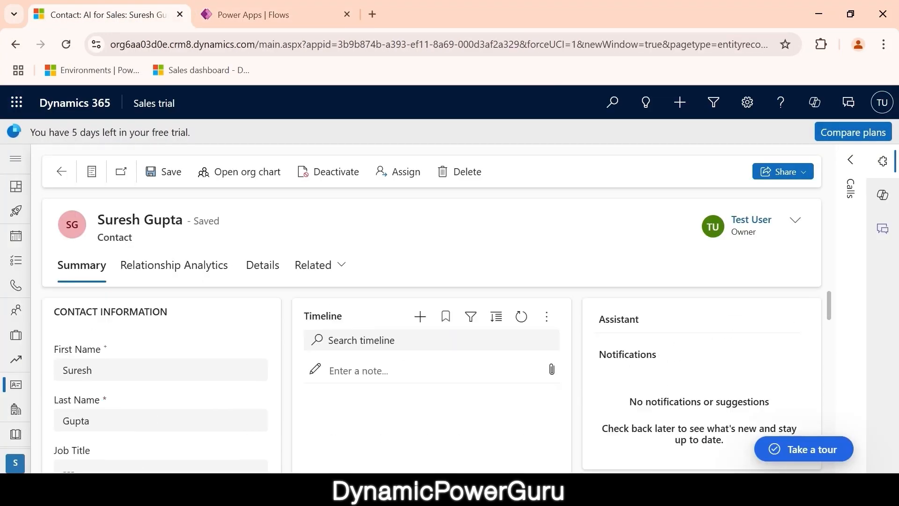
left_click(93, 370)
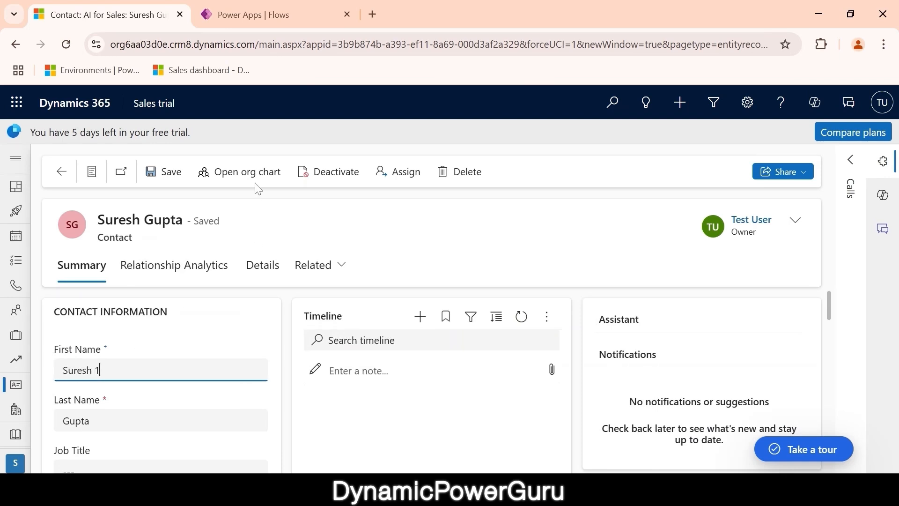
left_click(168, 174)
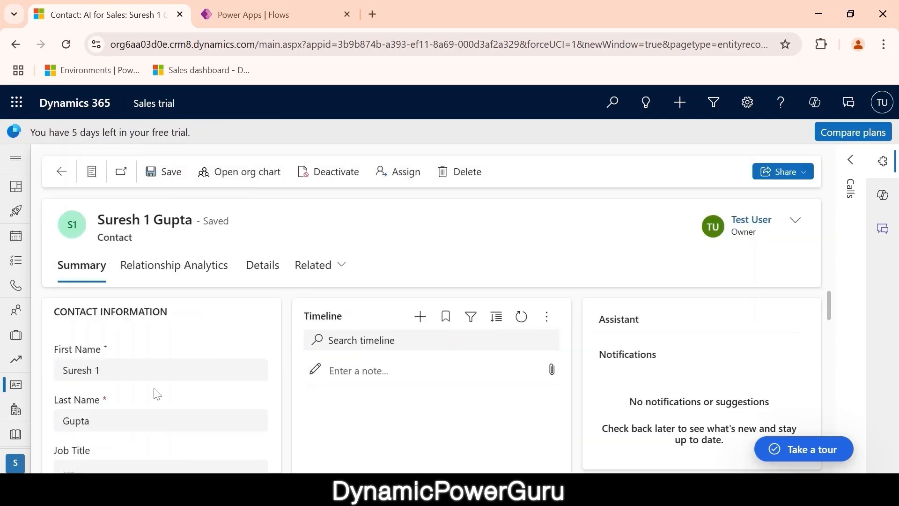
left_click(251, 6)
scroll(127, 238, "left", 5)
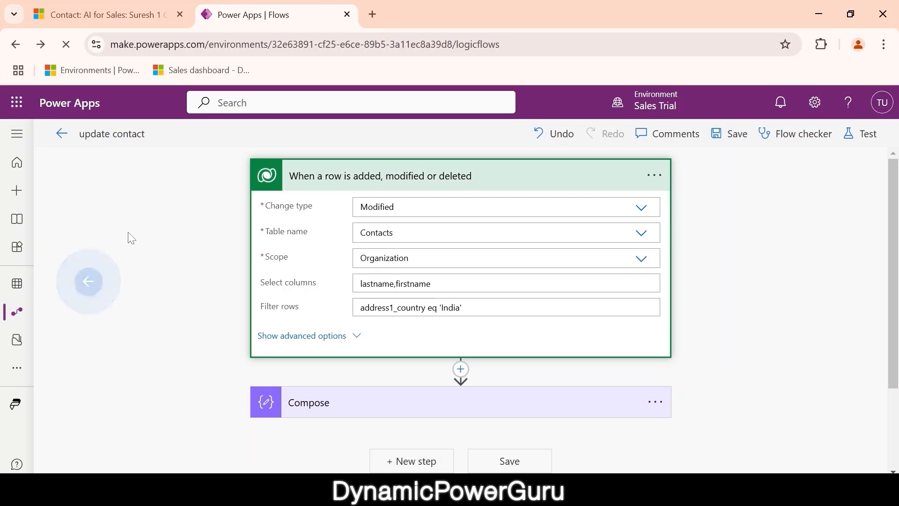
- Refresh the run history and inspect the 11:29 PM run's Compose showing the updated full name
scroll(223, 340, "down", 4)
scroll(227, 341, "down", 1)
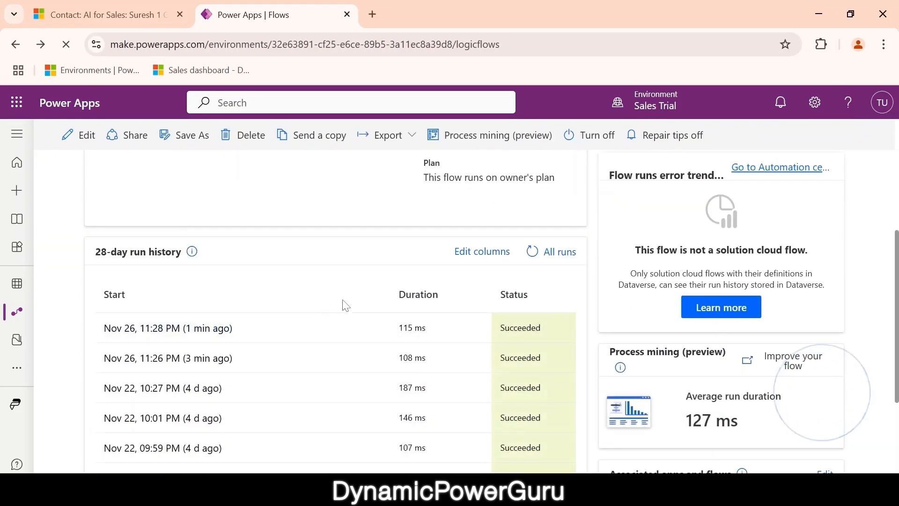
left_click(532, 253)
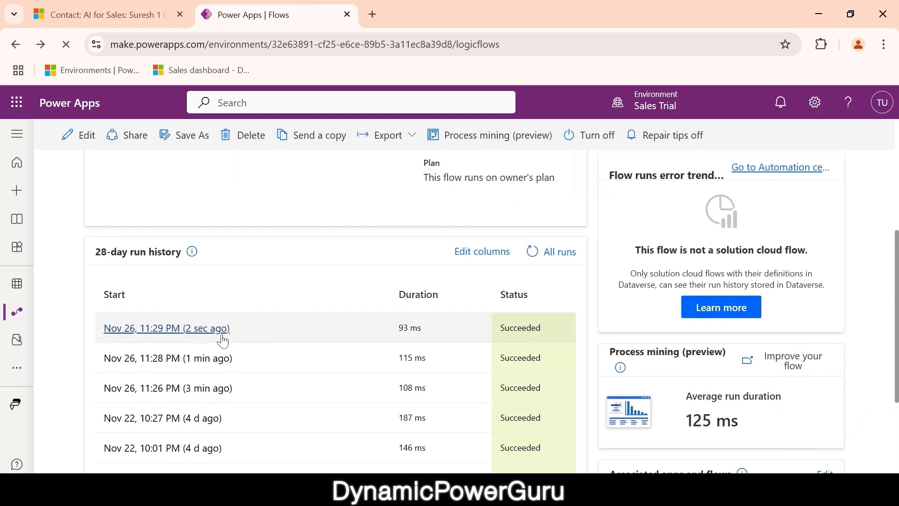
left_click(200, 330)
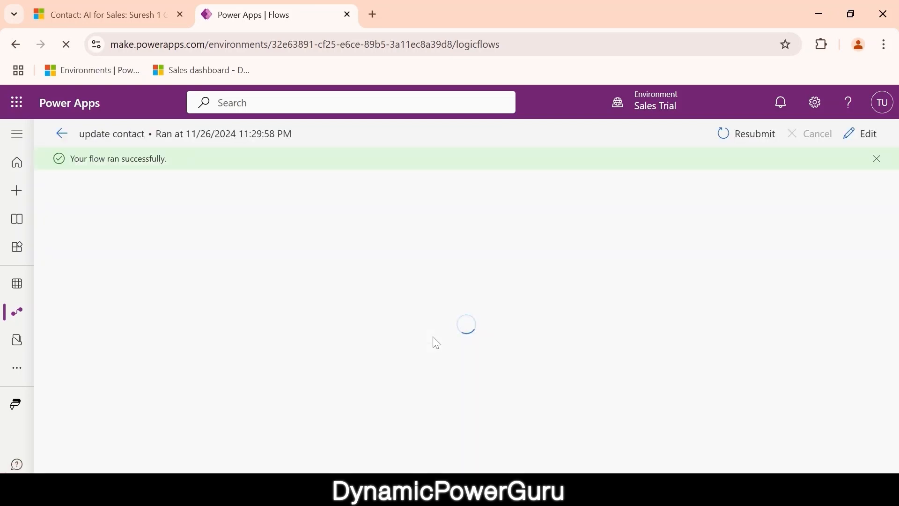
scroll(433, 337, "down", 1)
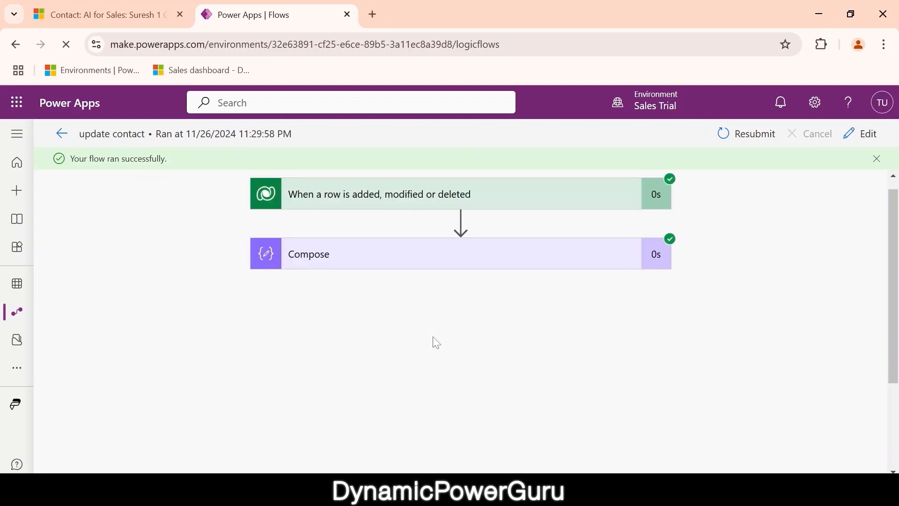
left_click(427, 220)
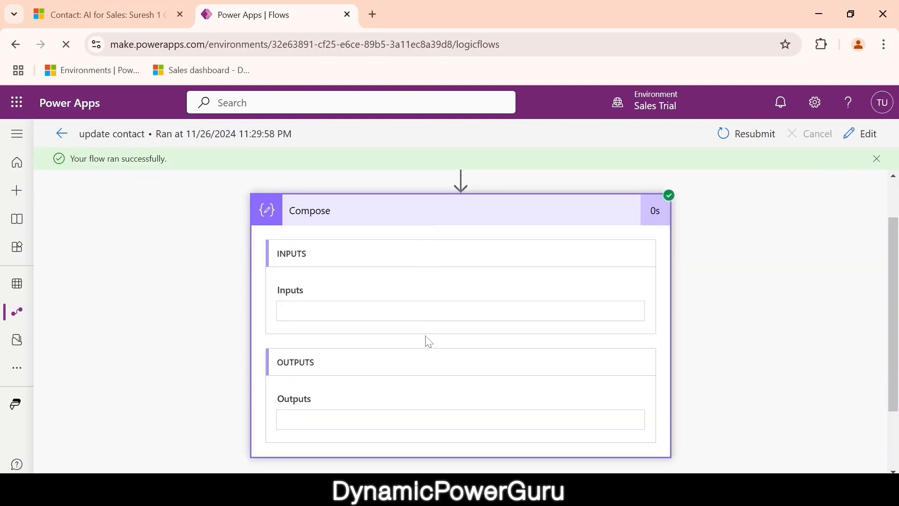
left_click_drag(359, 308, 284, 308)
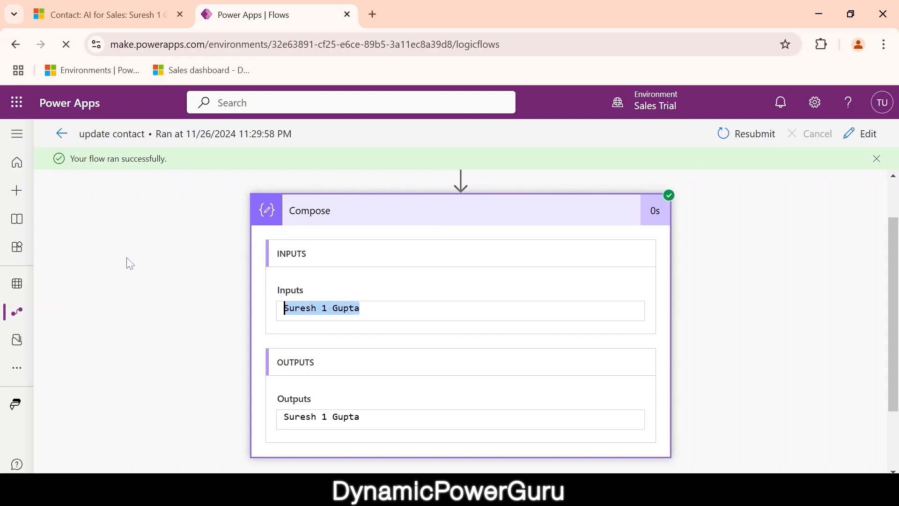
left_click(107, 12)
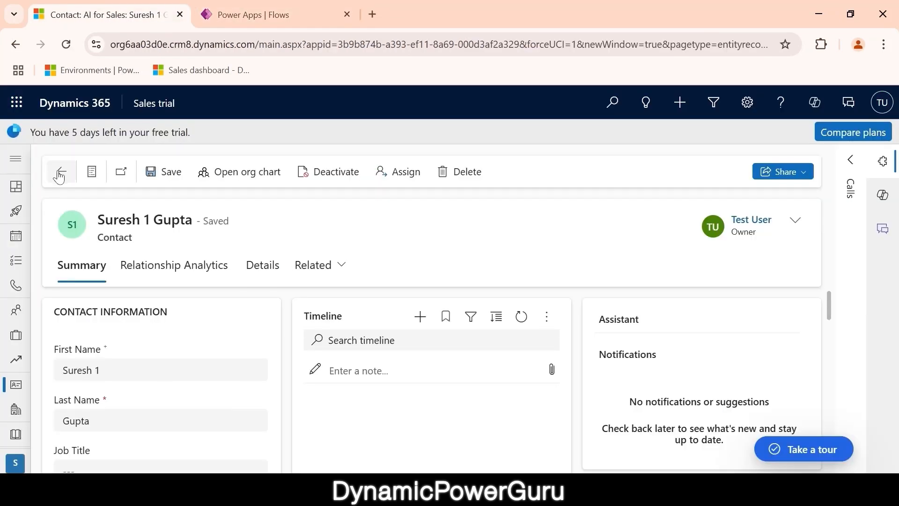
- Switch to the other active contact using the record set navigator
left_click(92, 171)
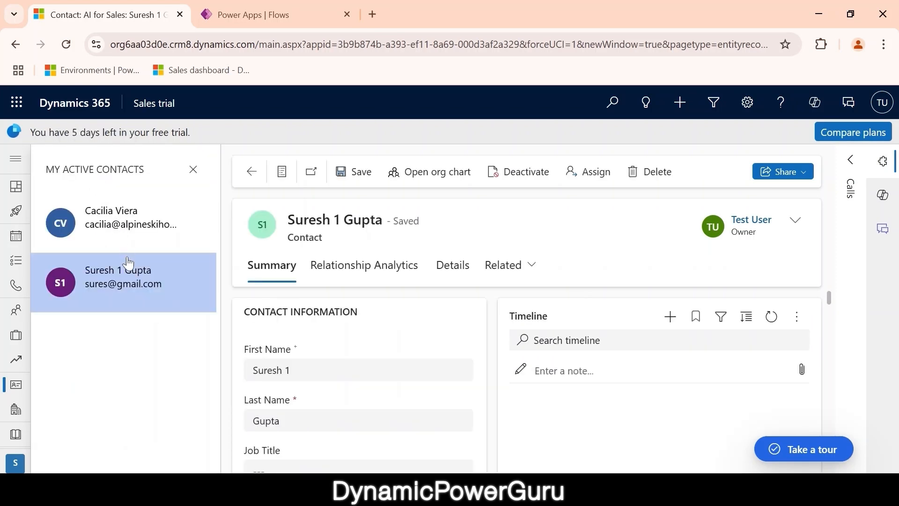
left_click(111, 230)
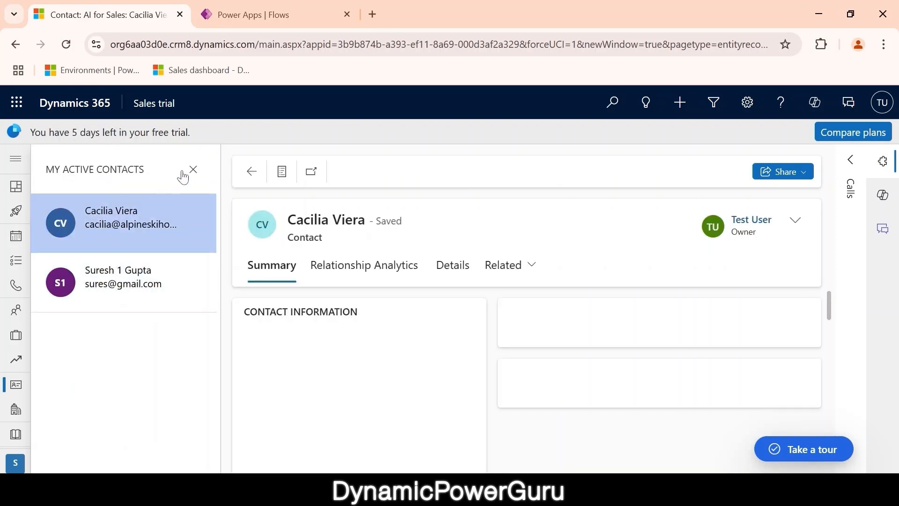
left_click(193, 169)
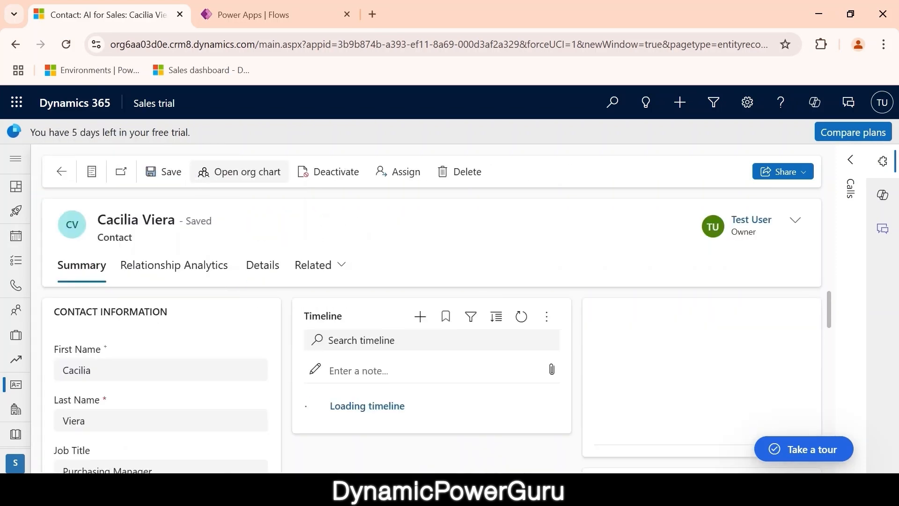
- Append ' 1' to the United States contact's first name and save it
scroll(216, 356, "down", 5)
scroll(215, 355, "down", 5)
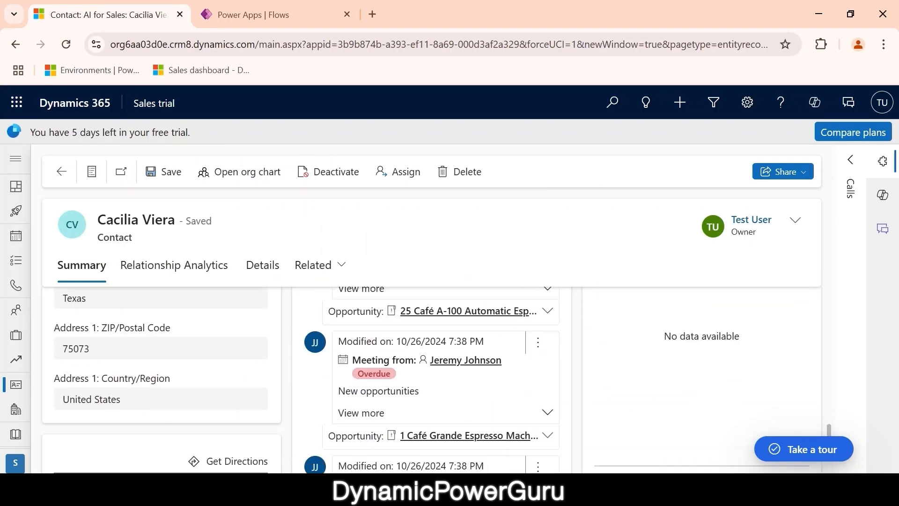
scroll(185, 390, "up", 10)
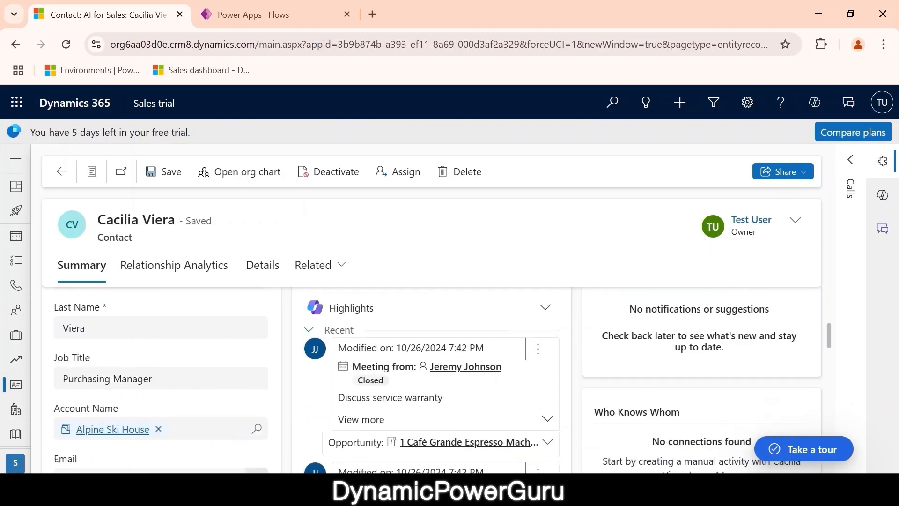
left_click(92, 370)
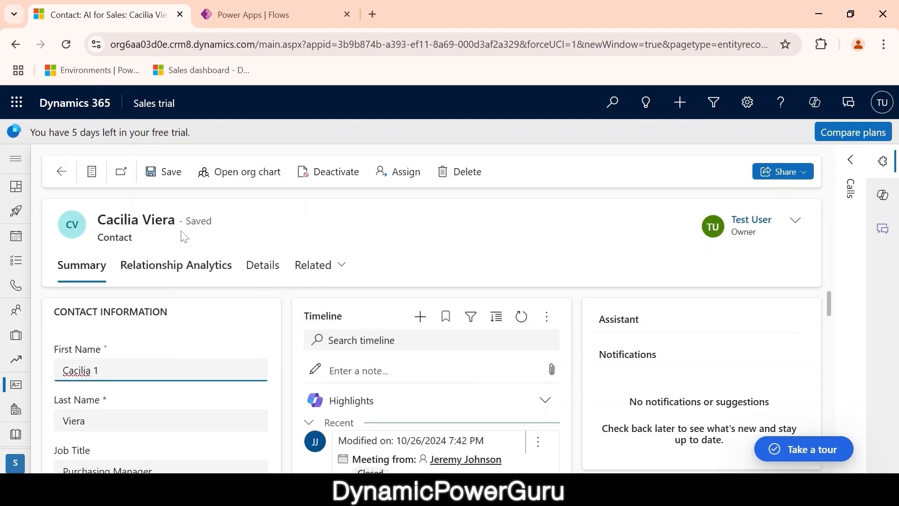
left_click(168, 172)
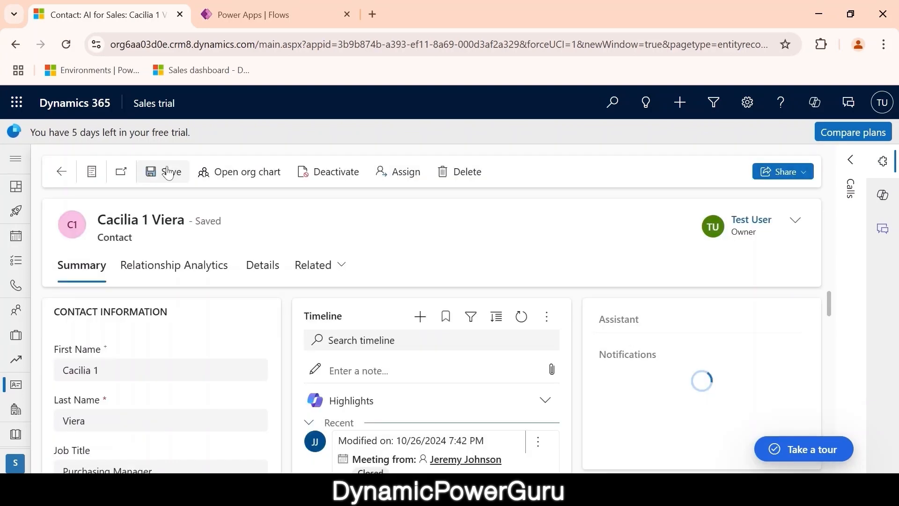
left_click(252, 18)
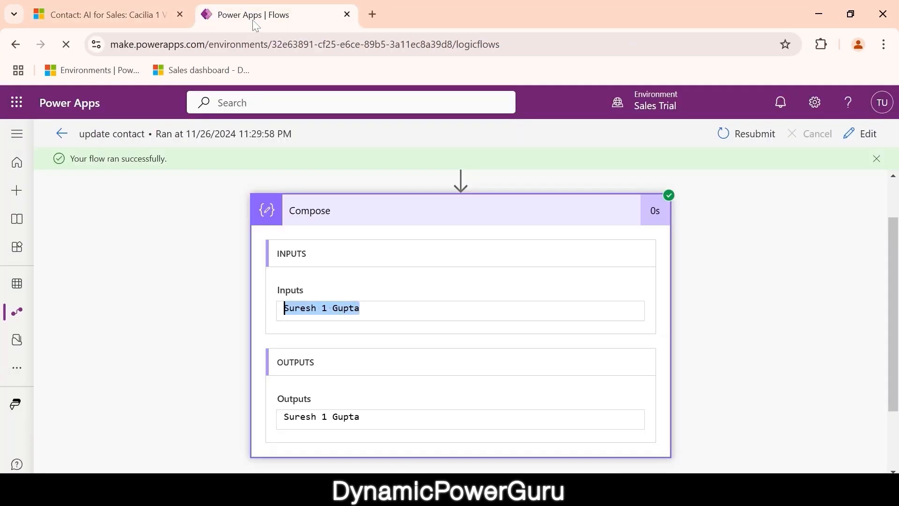
- Open the update contact flow's details and repeatedly refresh its 28-day run history
left_click(61, 134)
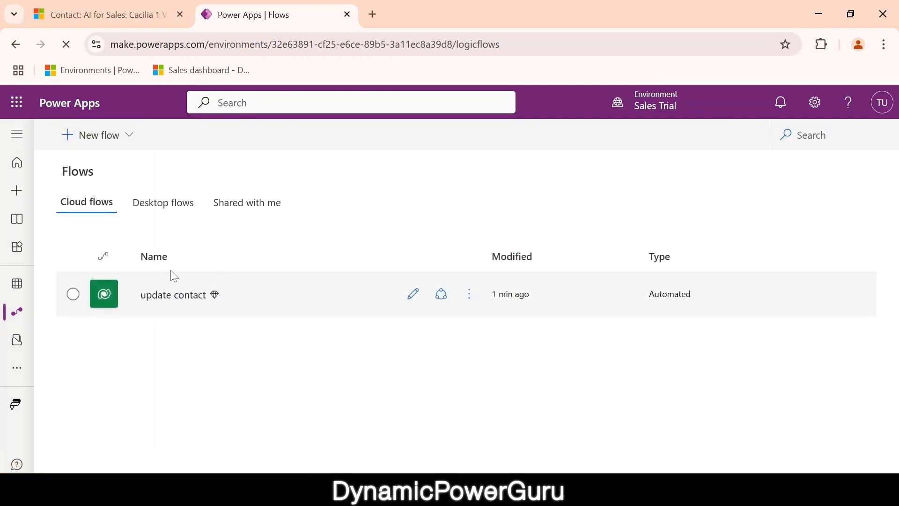
left_click(157, 297)
scroll(306, 338, "down", 5)
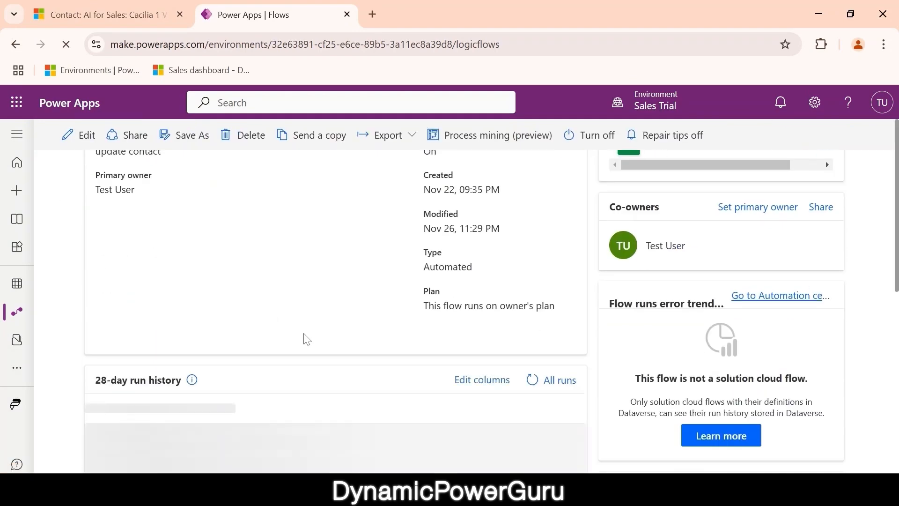
left_click(532, 273)
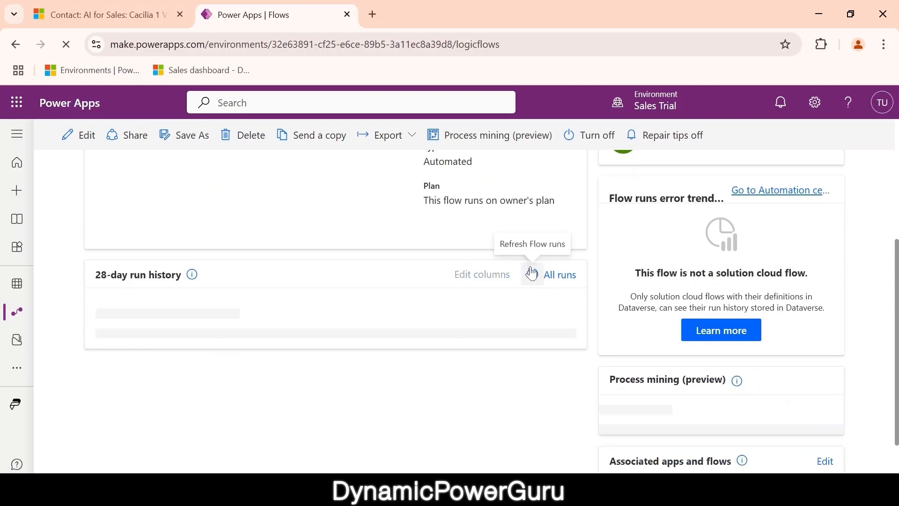
left_click(531, 273)
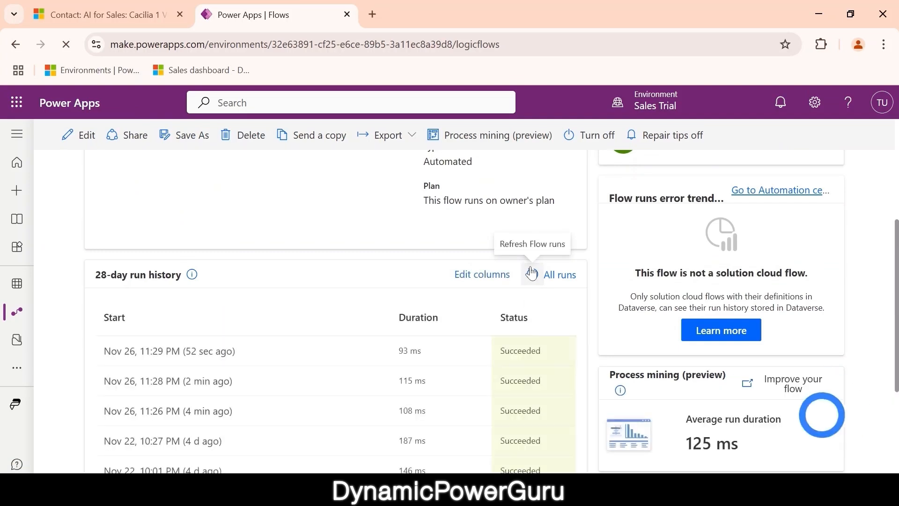
left_click(531, 273)
left_click(532, 273)
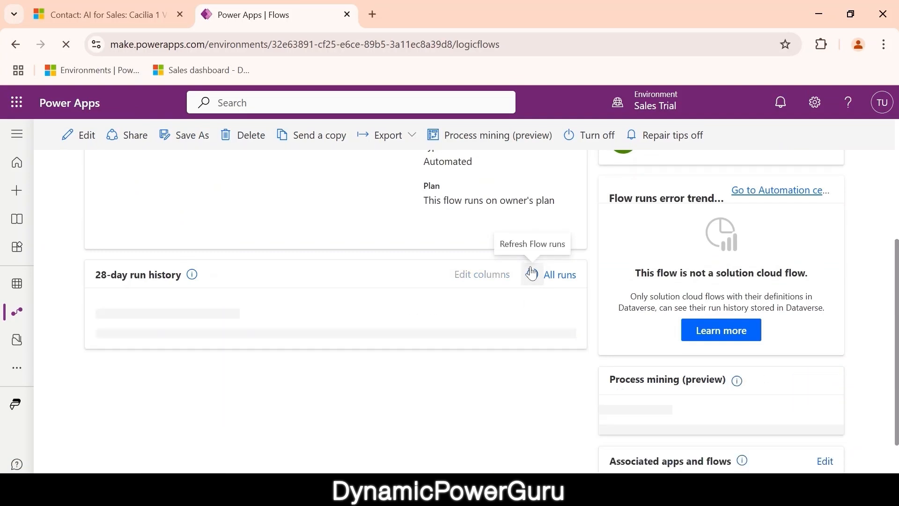
left_click(531, 273)
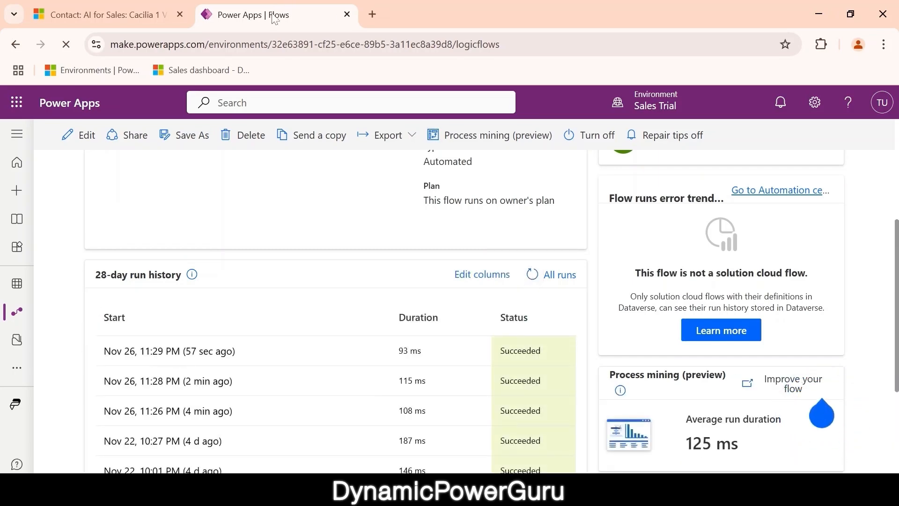
scroll(253, 220, "up", 4)
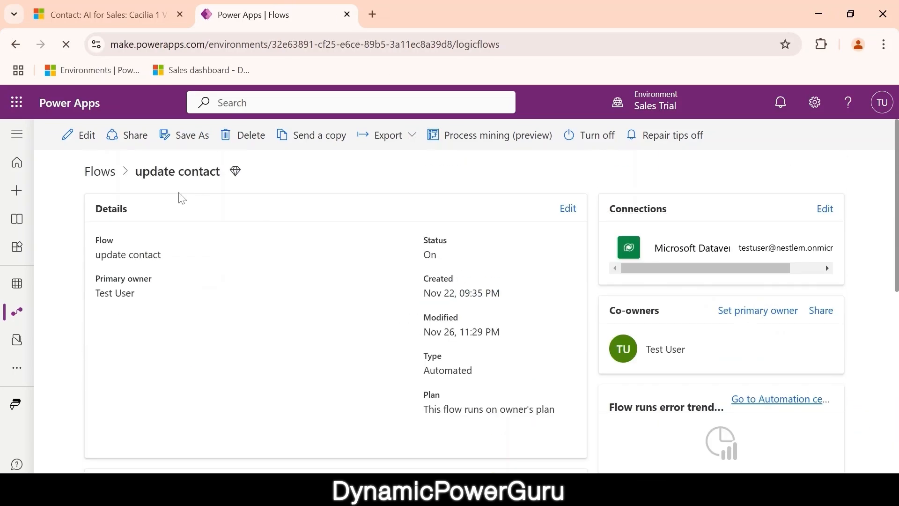
- Change the trigger filter's eq to ne, giving address1_country ne 'India', and save
left_click(80, 135)
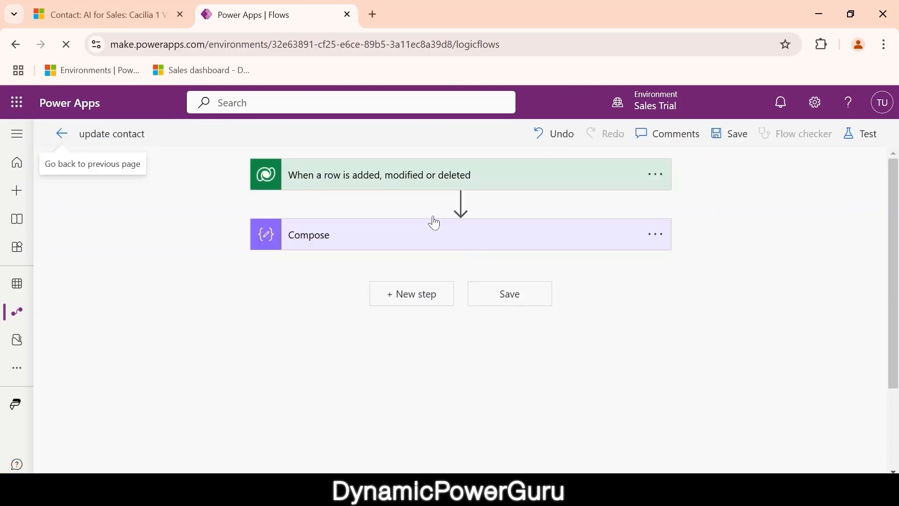
left_click(401, 175)
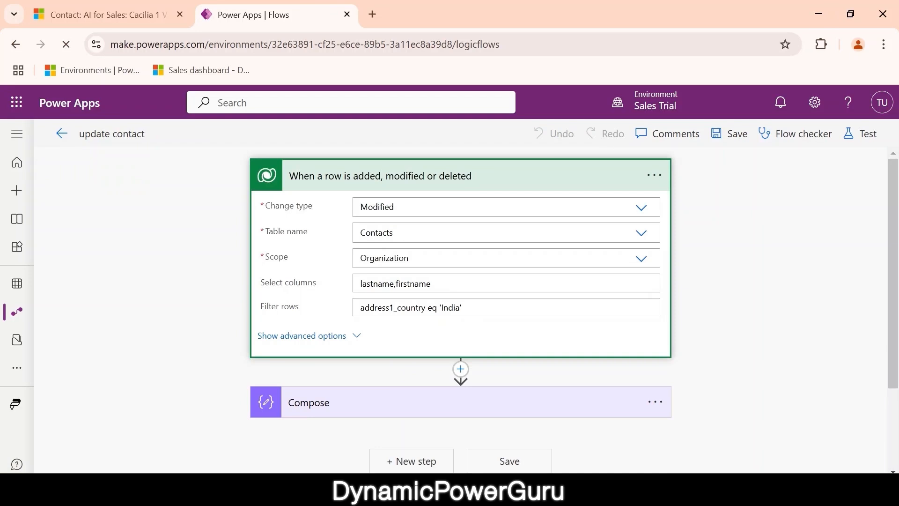
left_click_drag(462, 308, 359, 307)
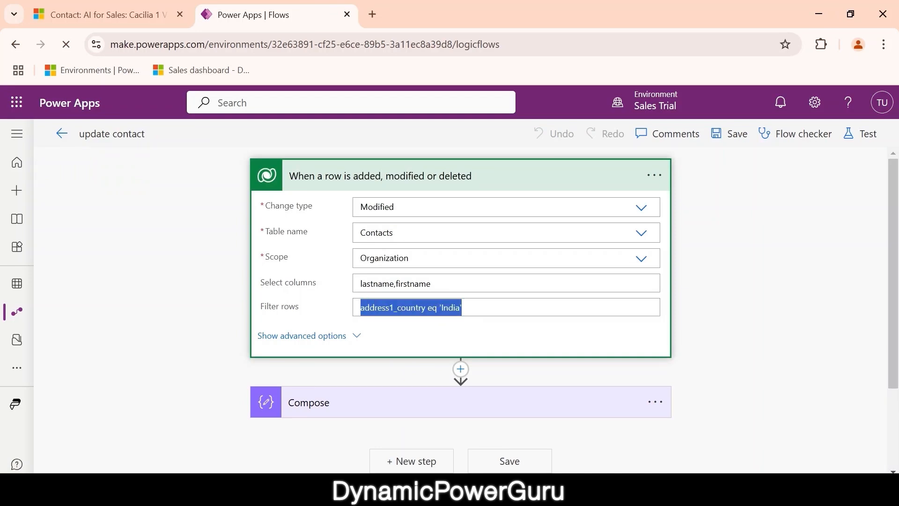
double_click(432, 308)
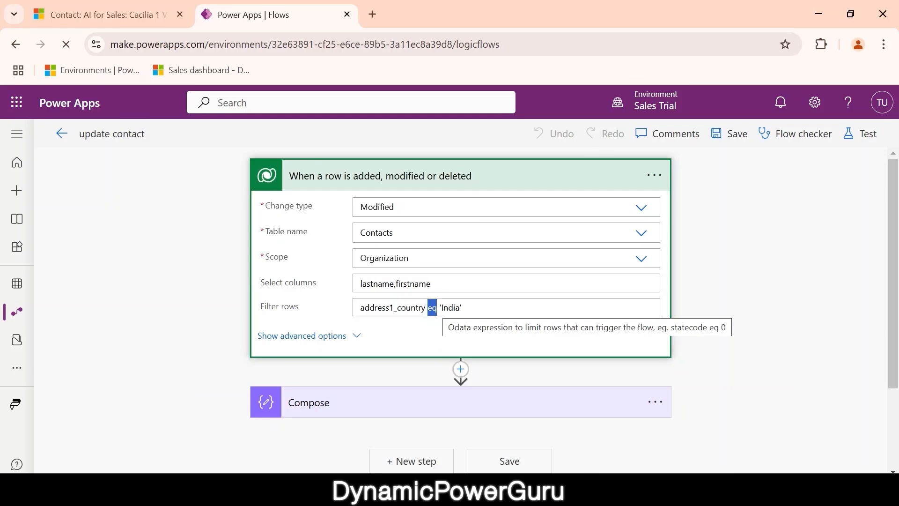
type("ne")
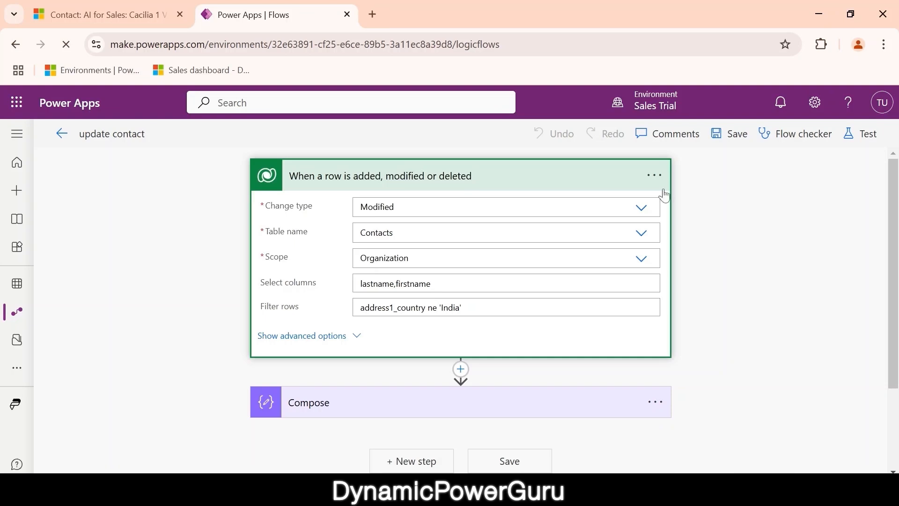
left_click(731, 134)
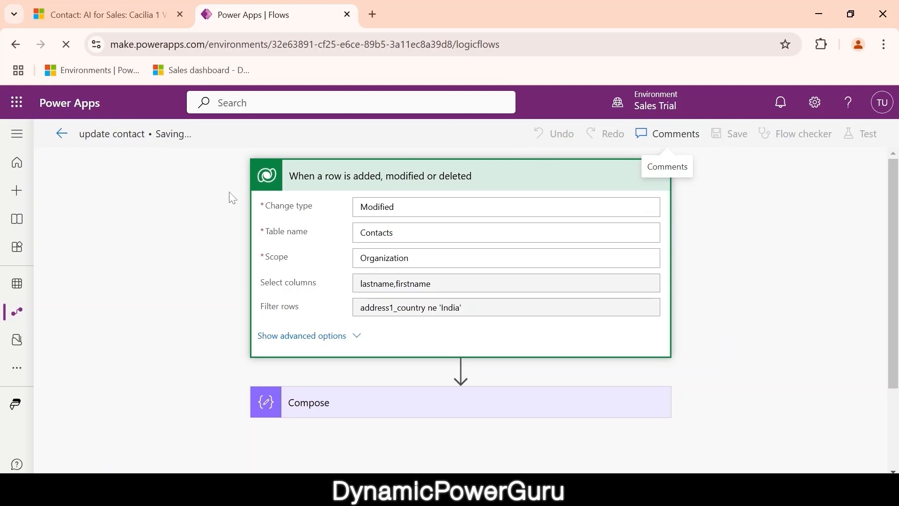
- Change the United States contact's first-name suffix from 1 to 2 and save the record
left_click(101, 16)
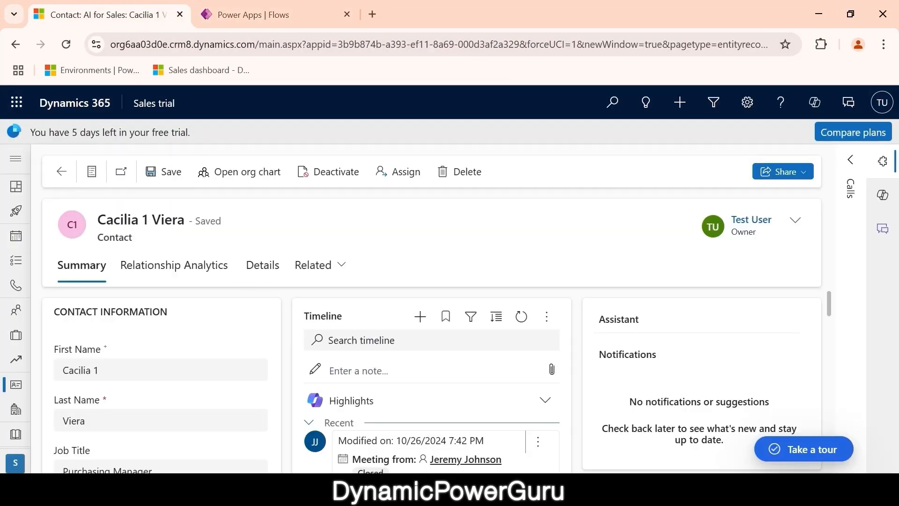
scroll(175, 351, "down", 15)
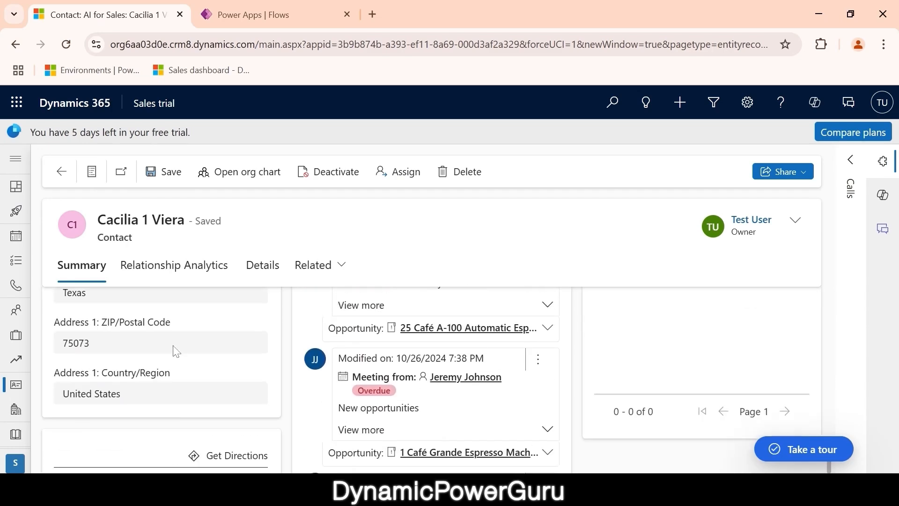
scroll(175, 351, "up", 1)
scroll(206, 386, "up", 14)
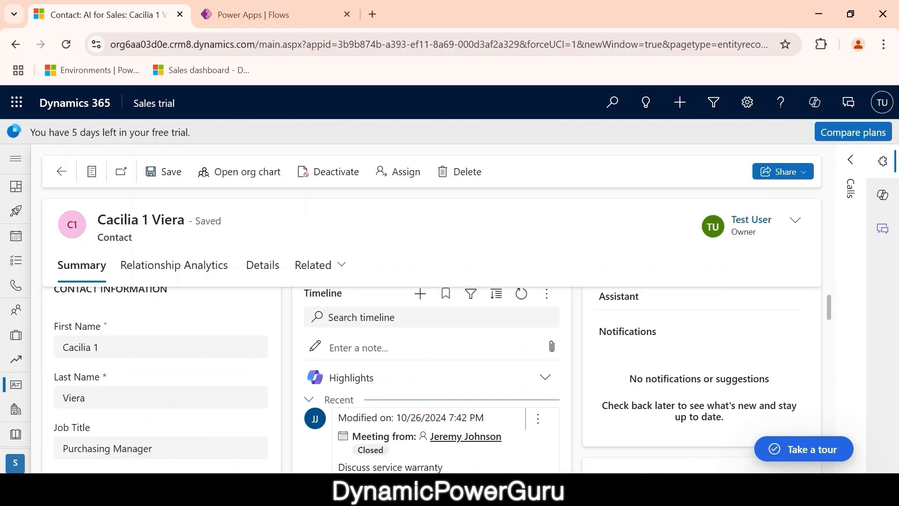
left_click(99, 347)
key("BackSpace")
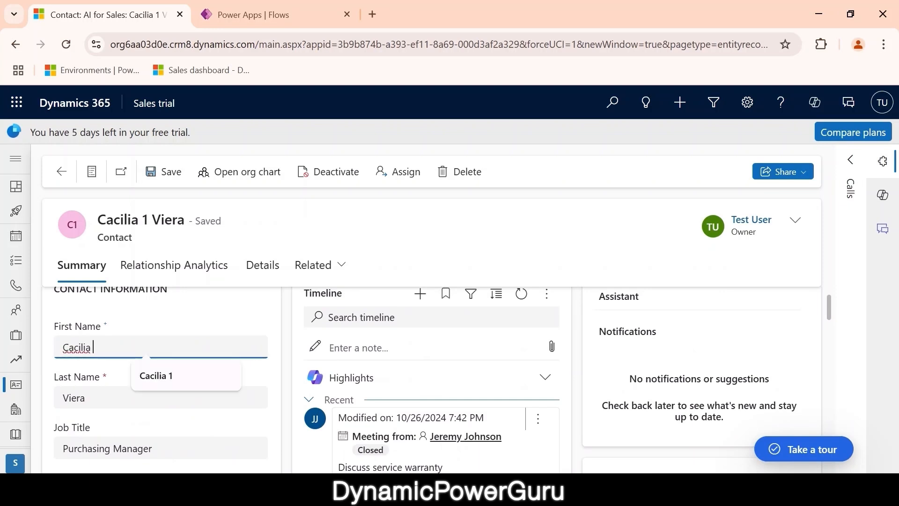
type("2")
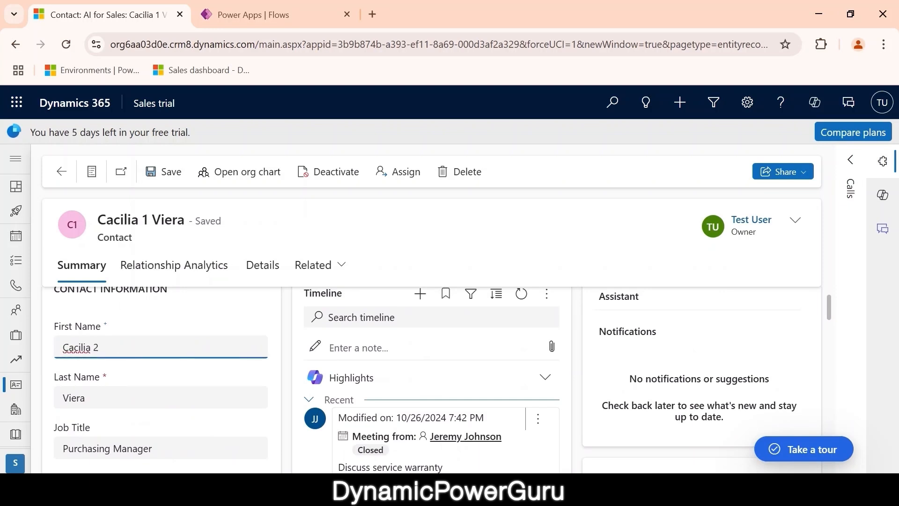
left_click(165, 178)
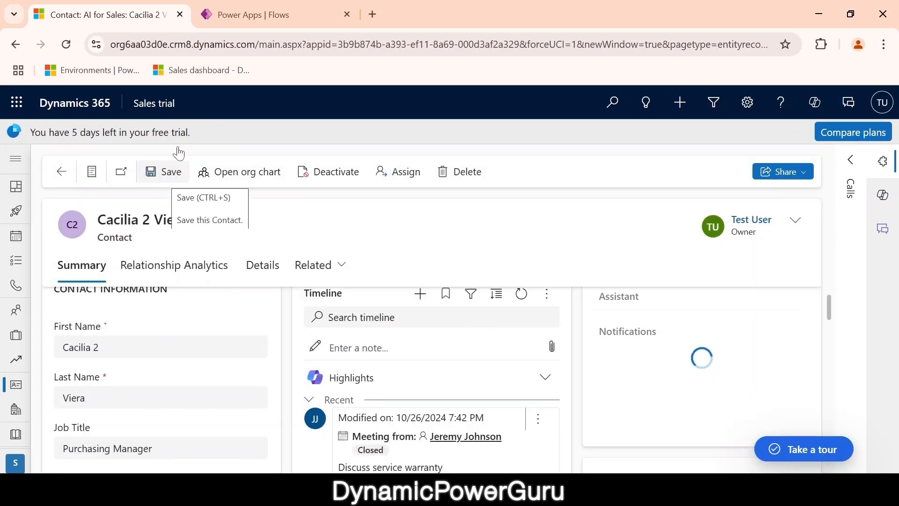
left_click(240, 15)
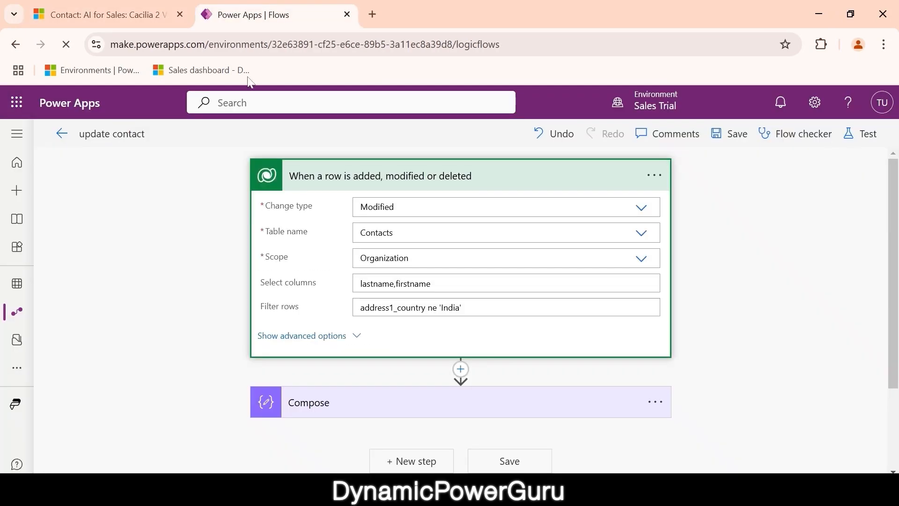
- Open the update contact flow's details and refresh the run history until a new run appears
left_click(57, 135)
left_click(191, 301)
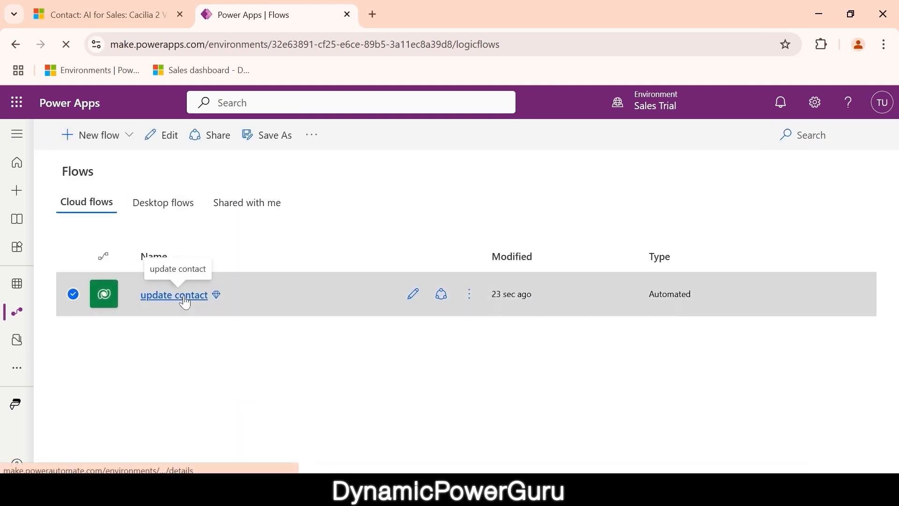
scroll(315, 334, "down", 2)
scroll(315, 333, "down", 2)
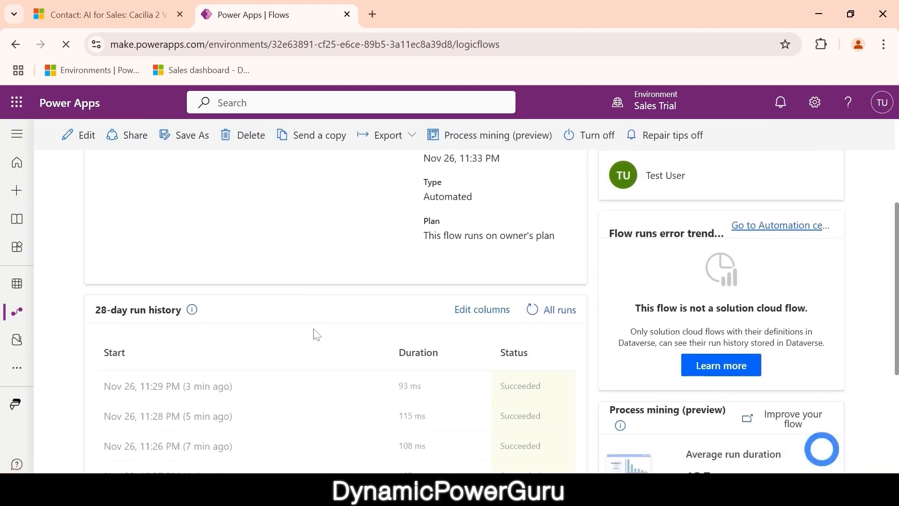
scroll(421, 304, "down", 1)
left_click(531, 273)
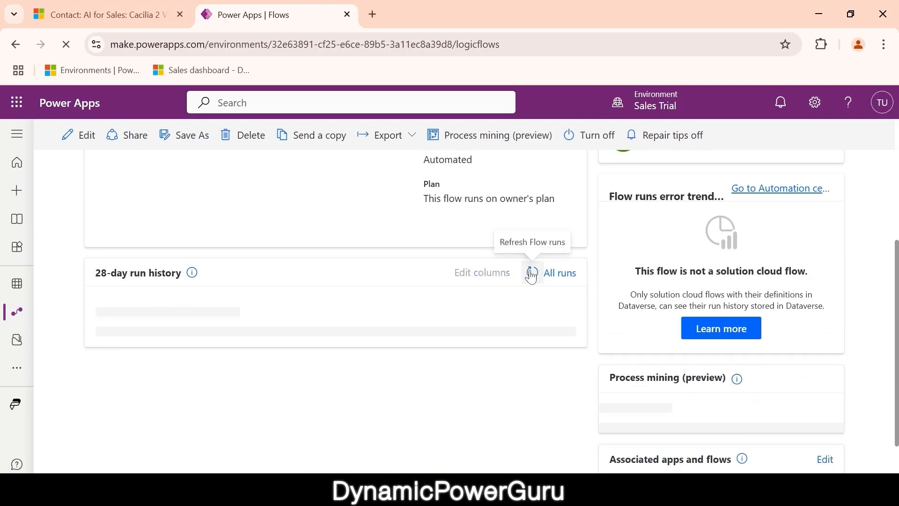
left_click(531, 274)
left_click(531, 274)
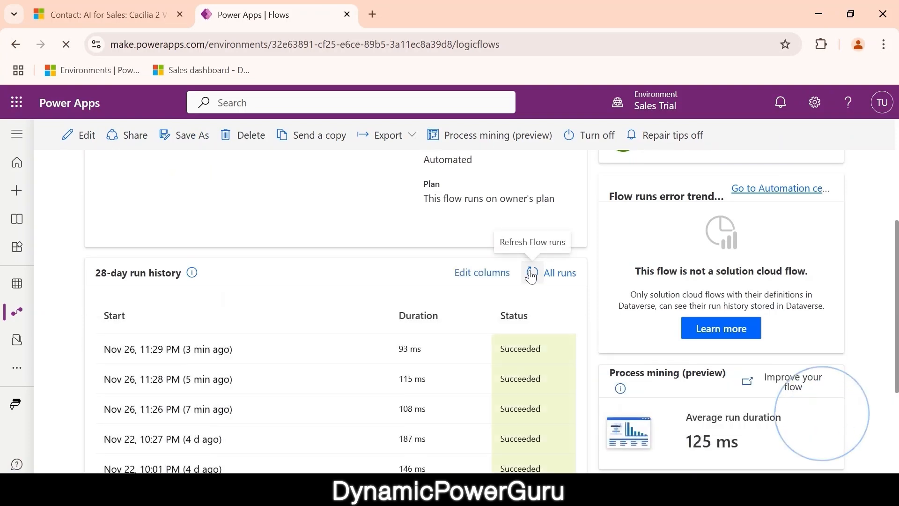
left_click(532, 274)
left_click(532, 274)
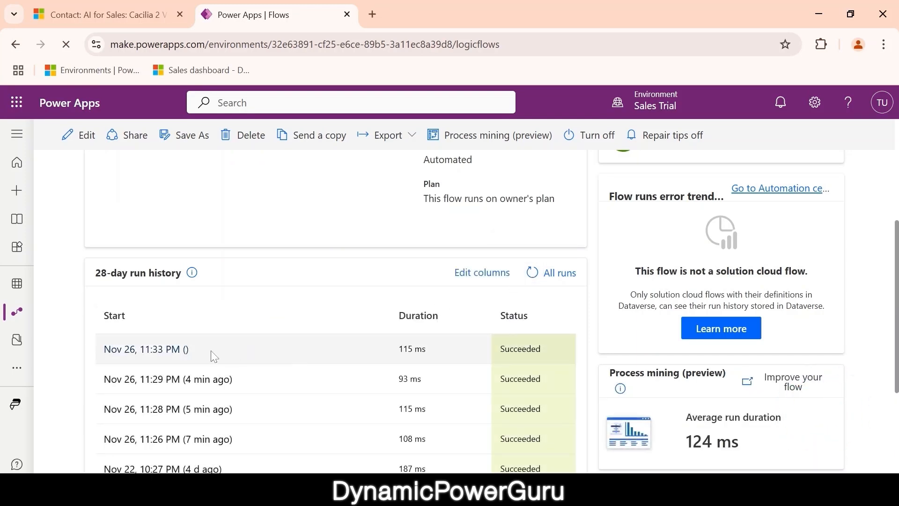
- Open the newest 11:33 PM run and check Compose shows the renamed contact's full name
left_click(156, 352)
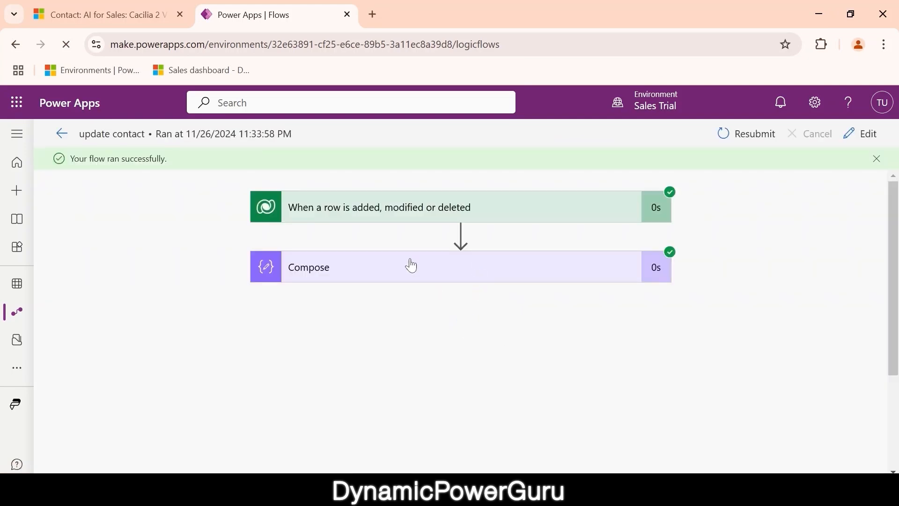
left_click(414, 267)
scroll(438, 317, "down", 2)
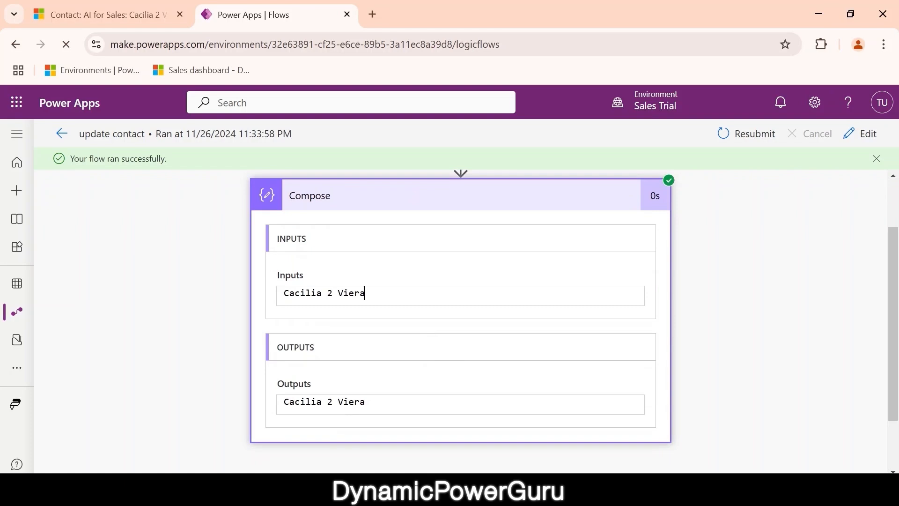
left_click_drag(365, 293, 290, 293)
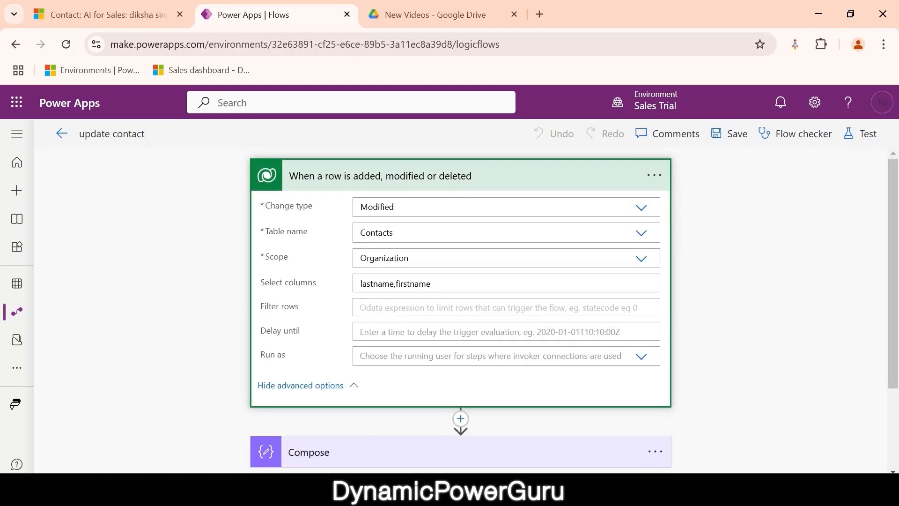
- Enter a Gmail address in the contact's Email field and save the record
left_click(107, 14)
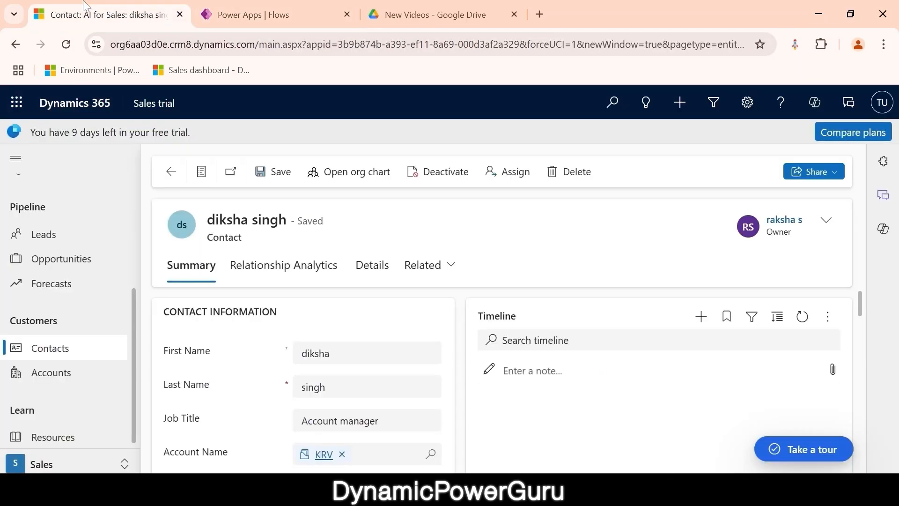
scroll(317, 364, "down", 4)
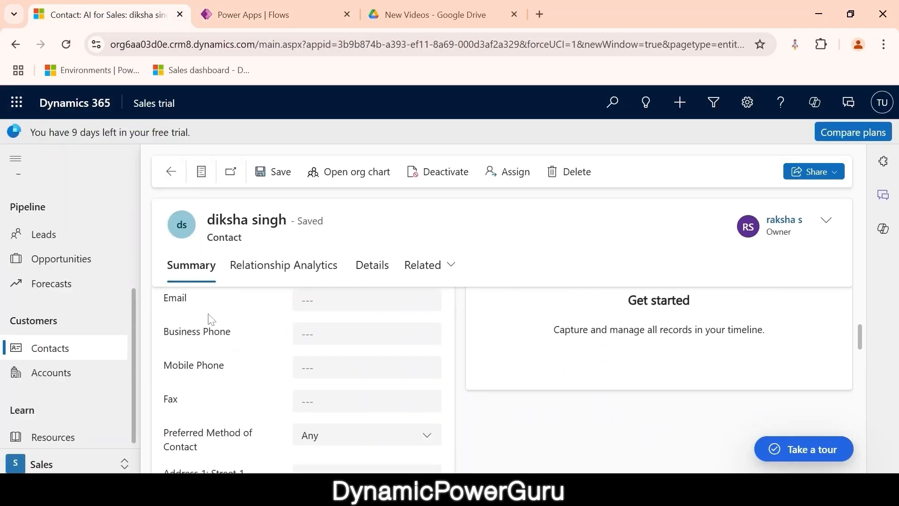
scroll(215, 319, "up", 1)
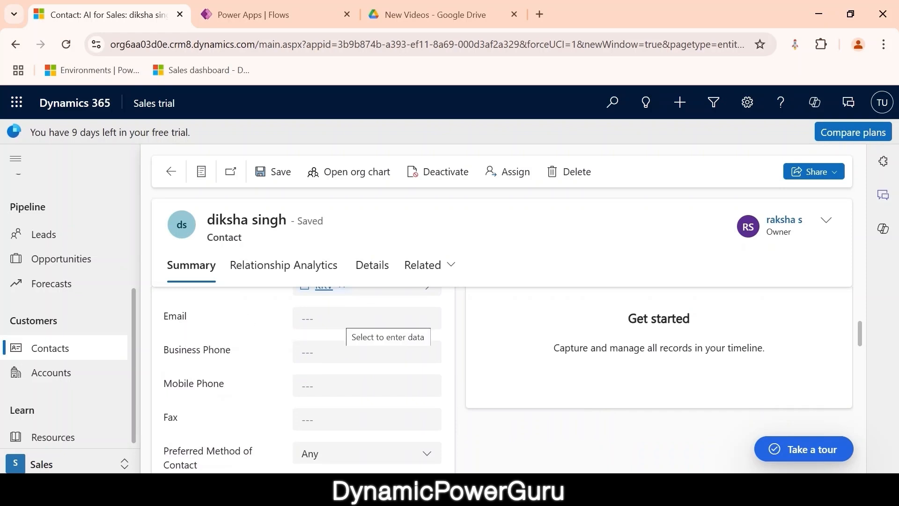
left_click(344, 318)
type("sa")
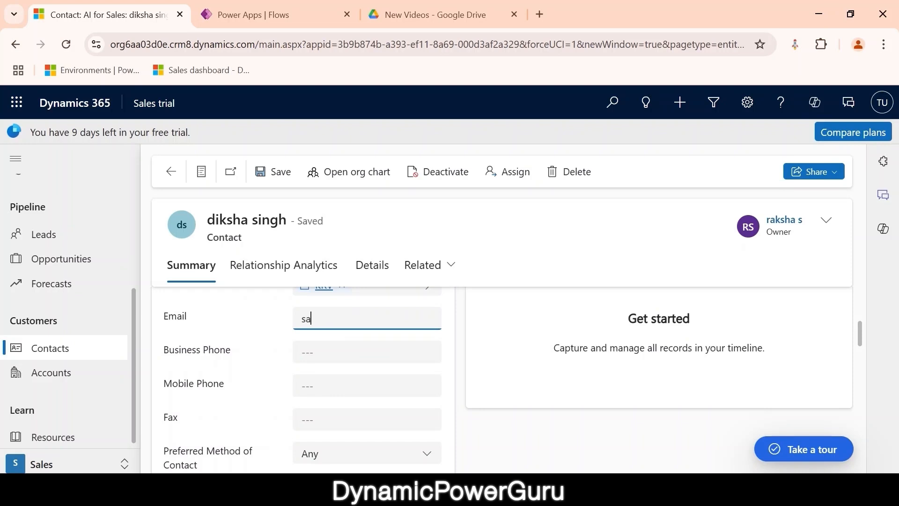
key("BackSpace")
key("BackSpace")
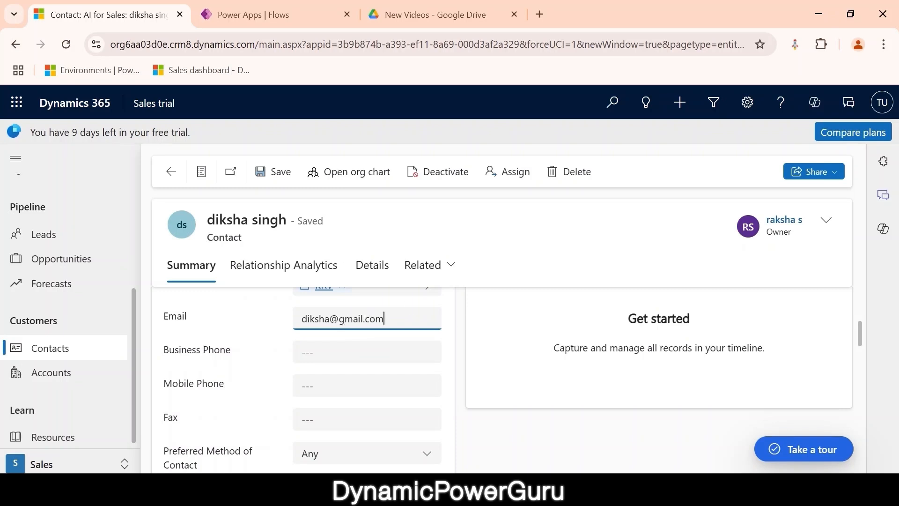
left_click(271, 186)
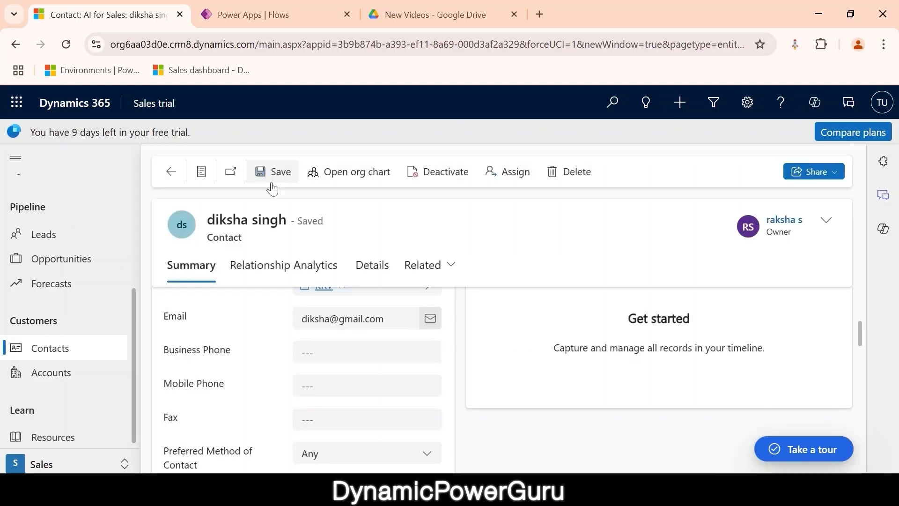
left_click(281, 10)
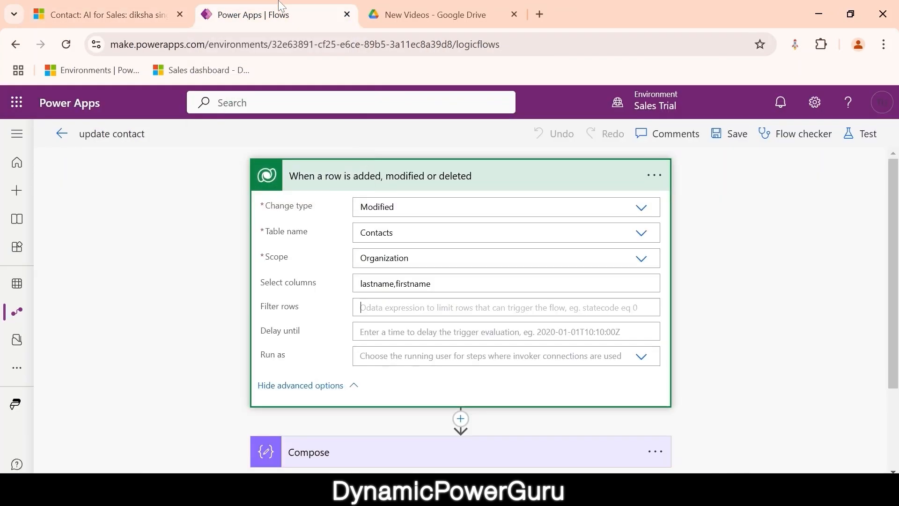
- Set the update contact trigger's Filter rows to 'emailaddress1 ne null' and save the flow
left_click(402, 300)
type("ema")
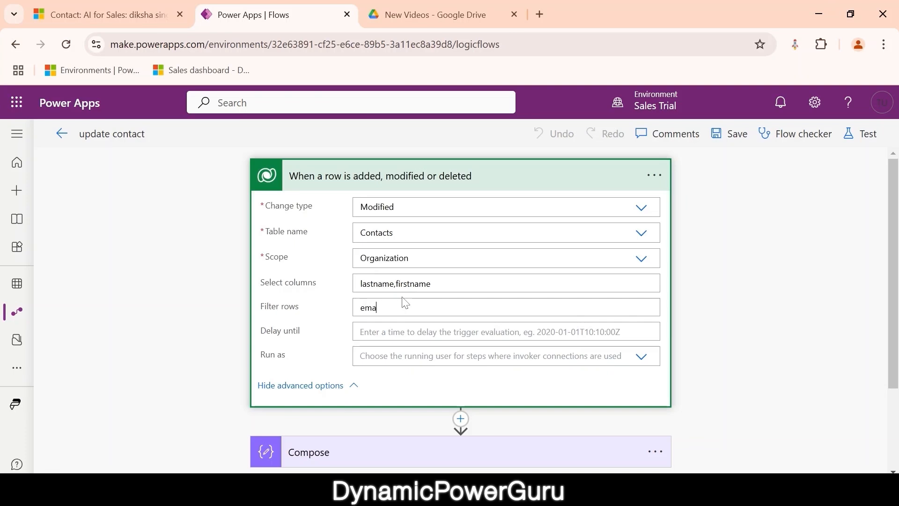
type("iladdress1")
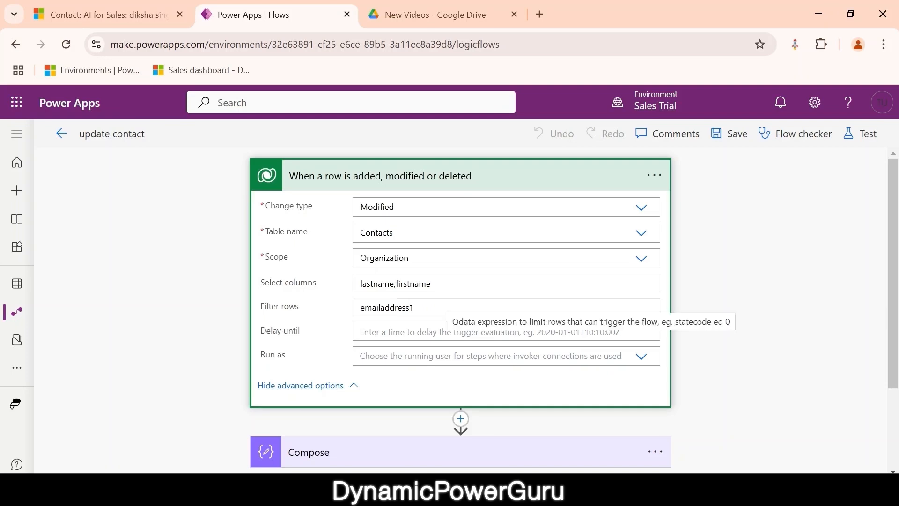
key("ctrl+a")
key("Right")
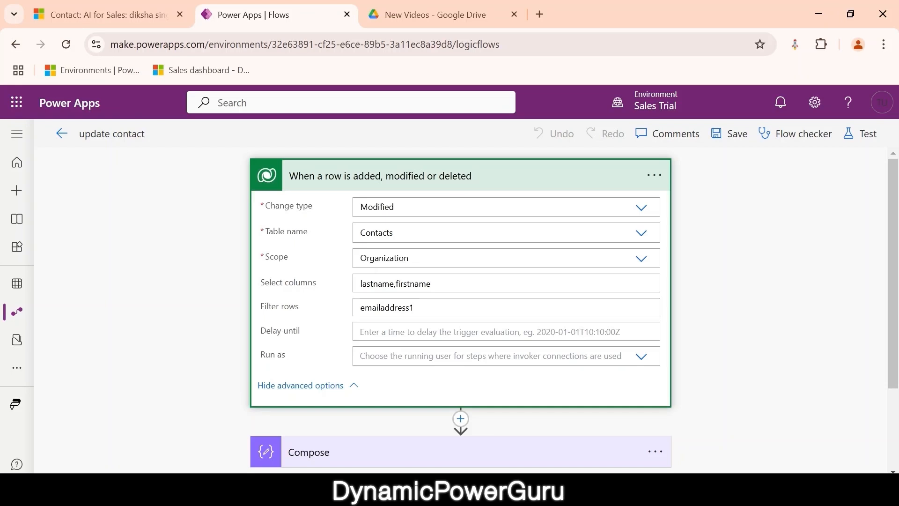
type("ne null")
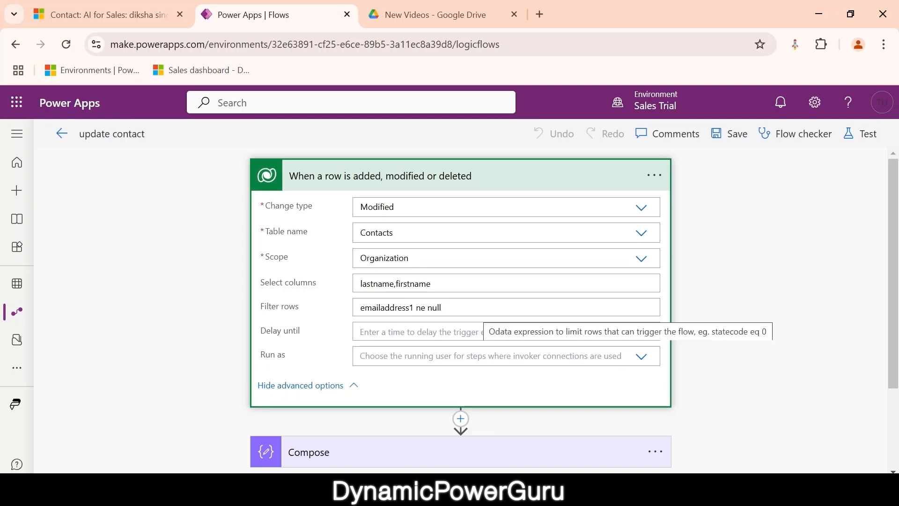
left_click(739, 138)
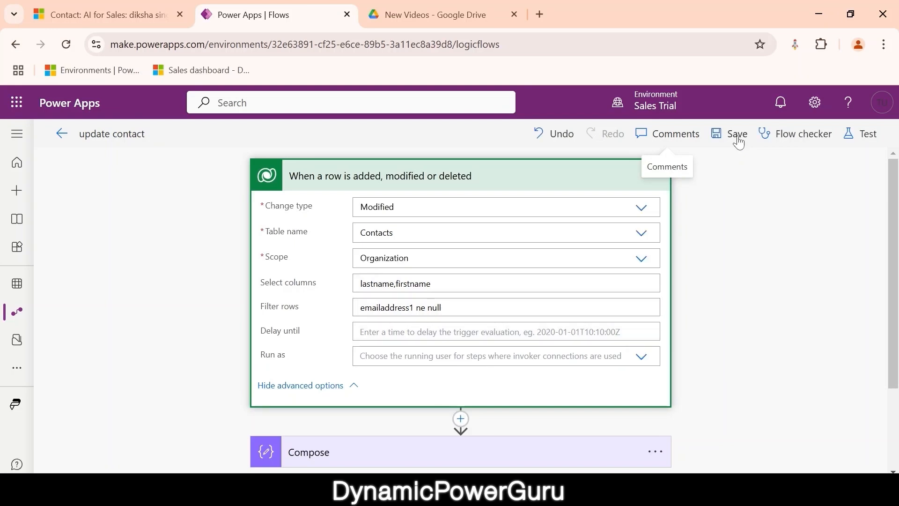
- Open a different contact from the record set navigator
left_click(140, 24)
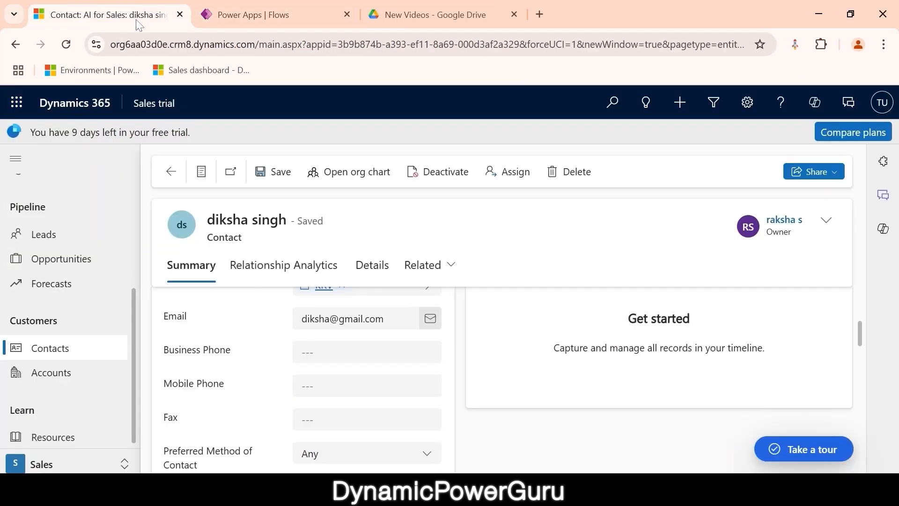
left_click(202, 173)
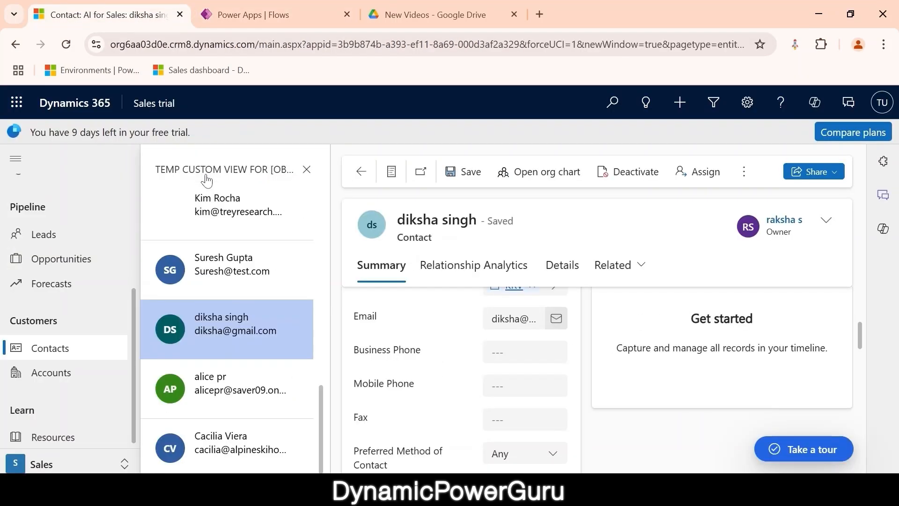
left_click(229, 276)
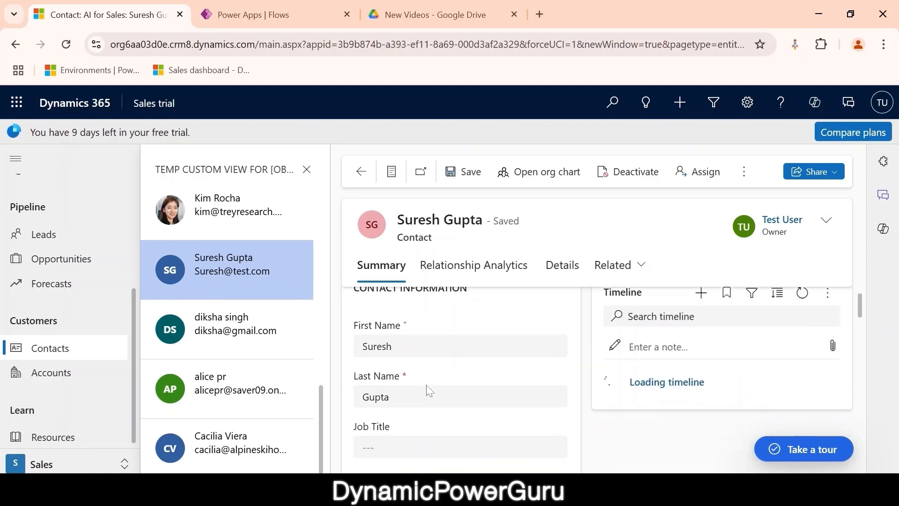
- Clear the contact's email, append '1' to its first name, and save
scroll(427, 389, "down", 3)
scroll(427, 389, "down", 1)
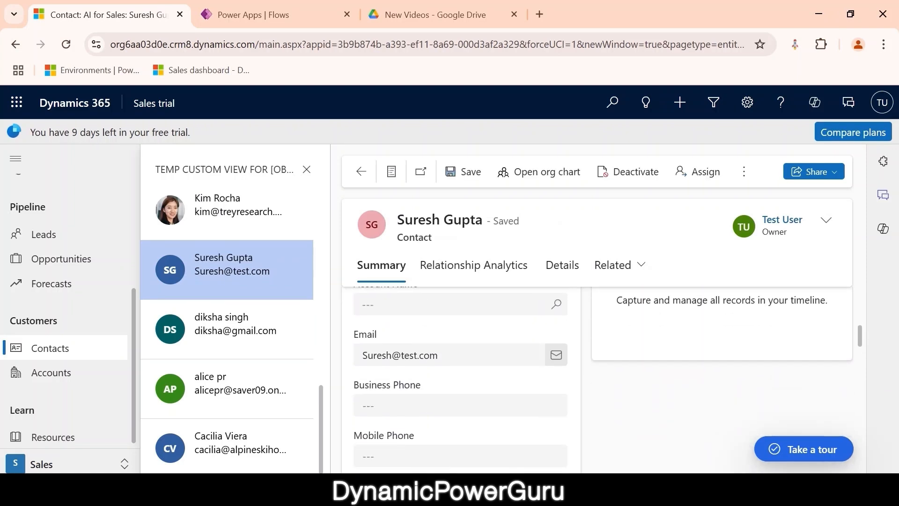
left_click_drag(442, 356, 330, 355)
key("BackSpace")
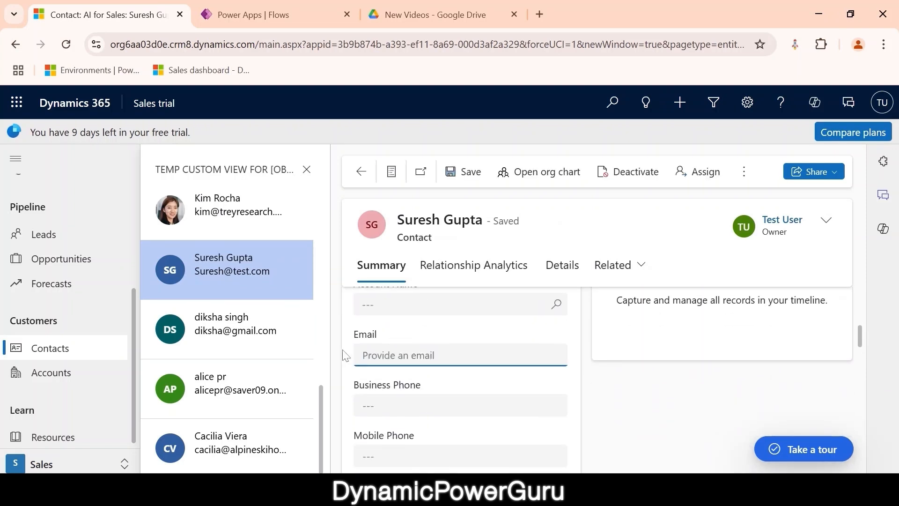
scroll(463, 331, "up", 5)
left_click(467, 362)
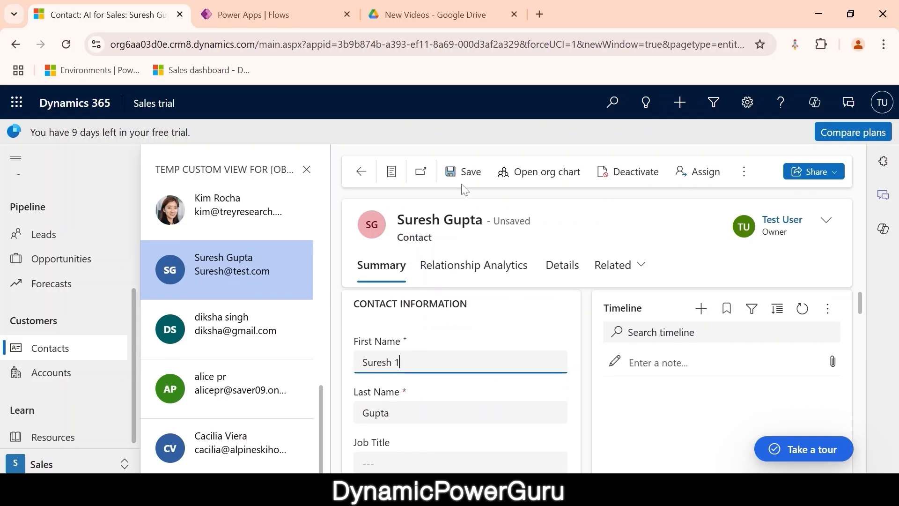
left_click(463, 170)
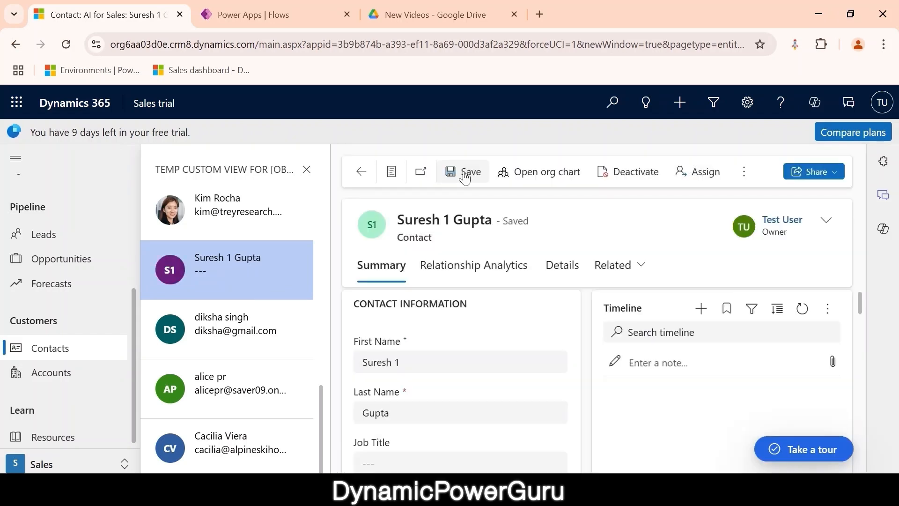
left_click(260, 14)
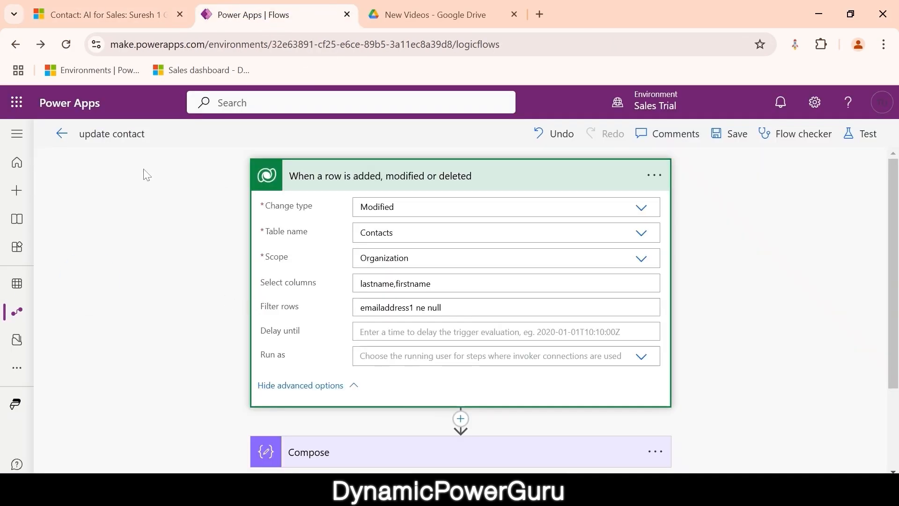
- Go back to the Flows list and open the update contact flow's details
left_click(63, 134)
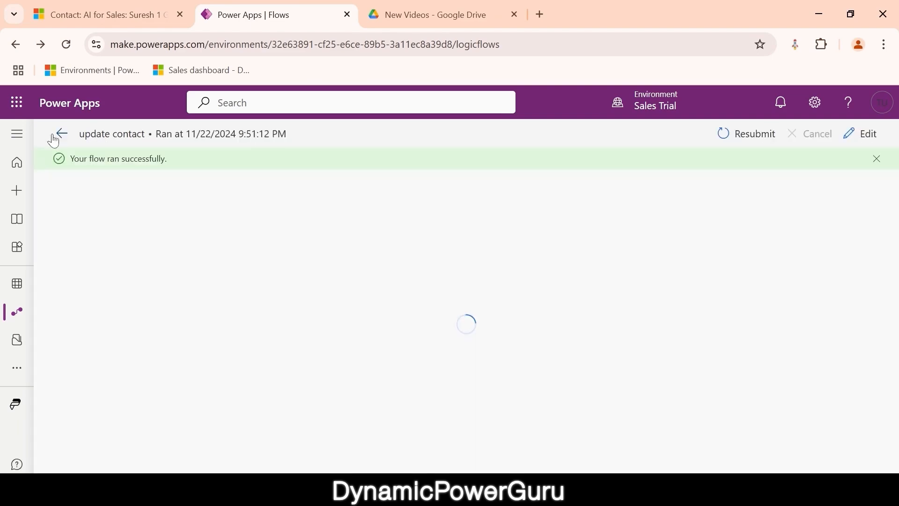
left_click(56, 135)
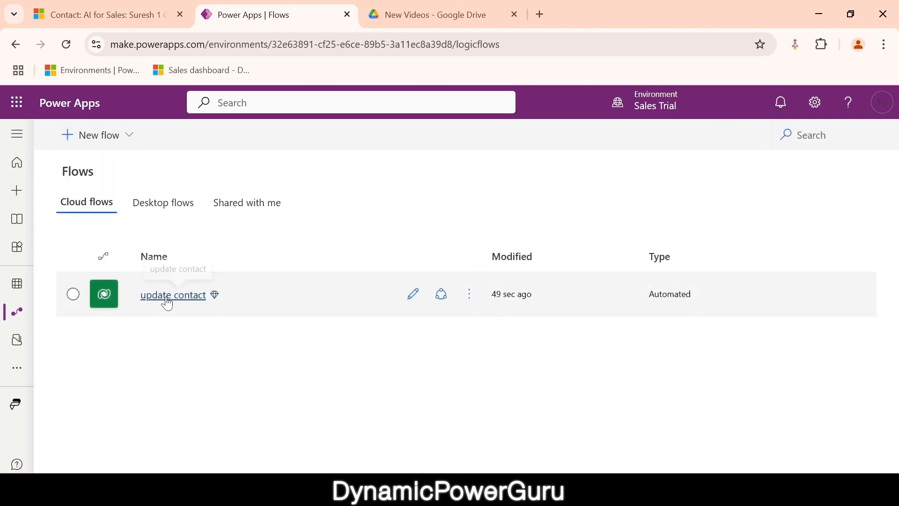
left_click(167, 302)
scroll(298, 386, "down", 3)
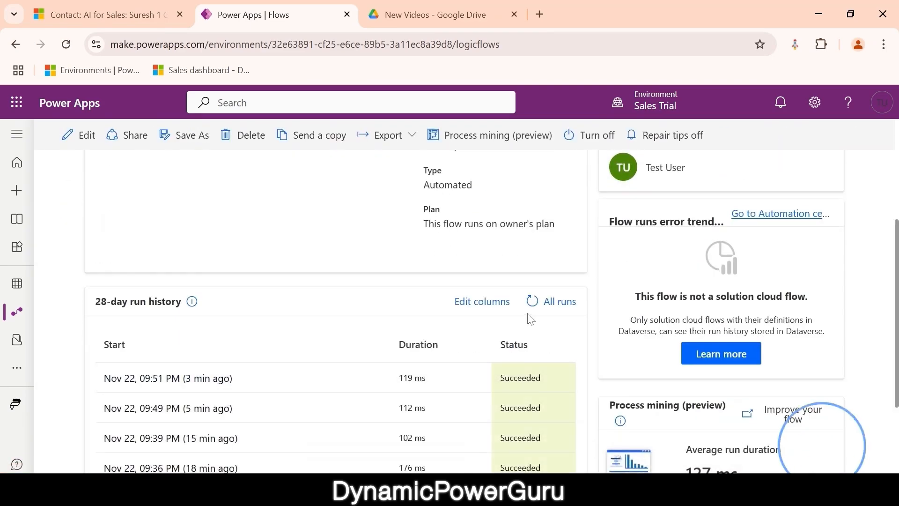
- Refresh the run history repeatedly, confirming 09:51 PM remains the newest run
left_click(532, 302)
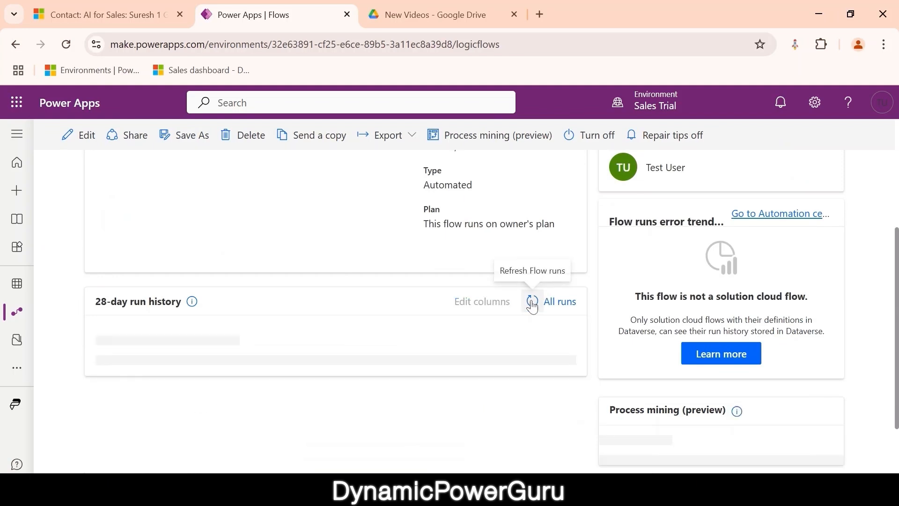
left_click(532, 302)
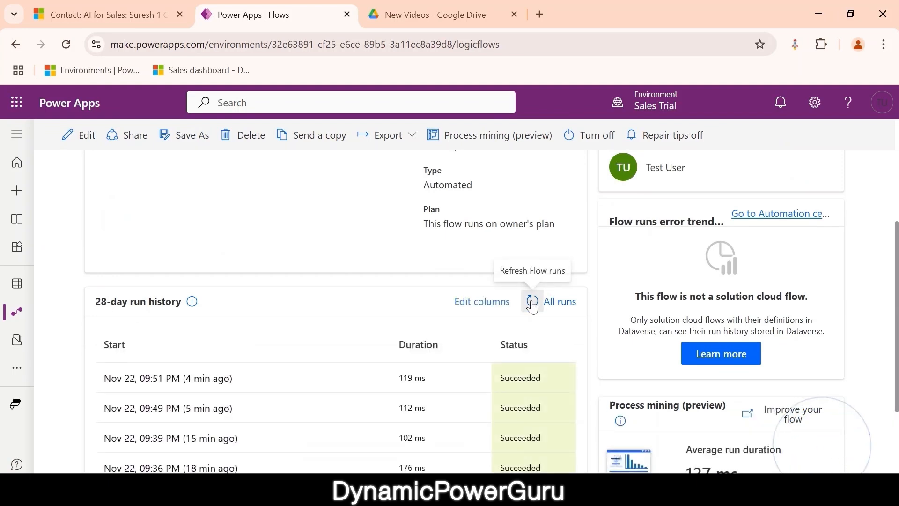
left_click(532, 302)
left_click(532, 302)
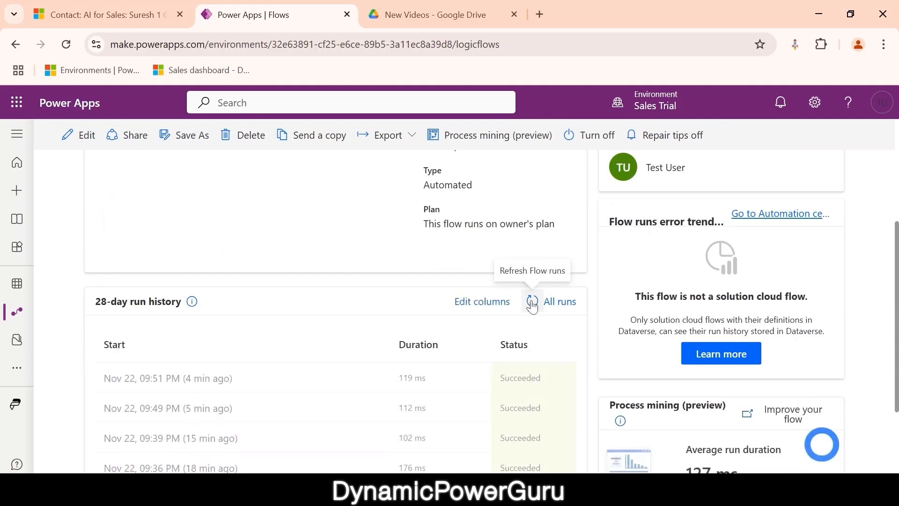
left_click(532, 302)
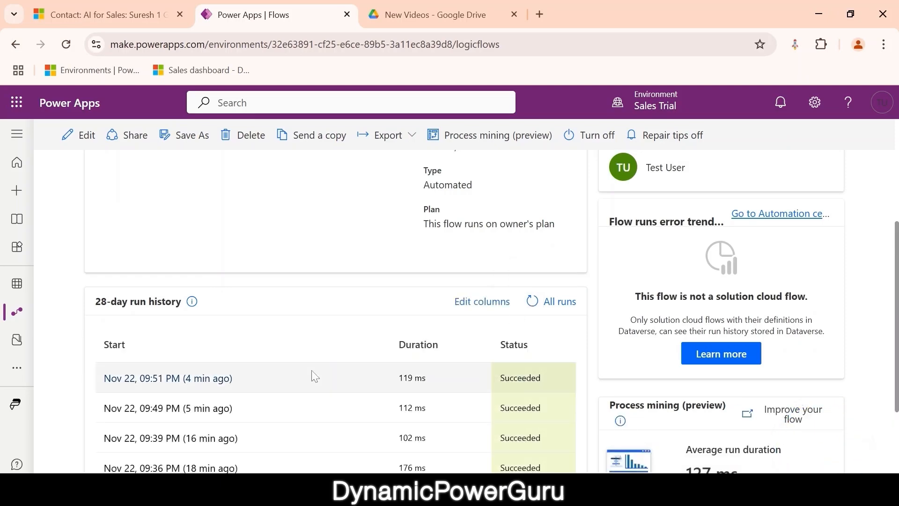
left_click(108, 14)
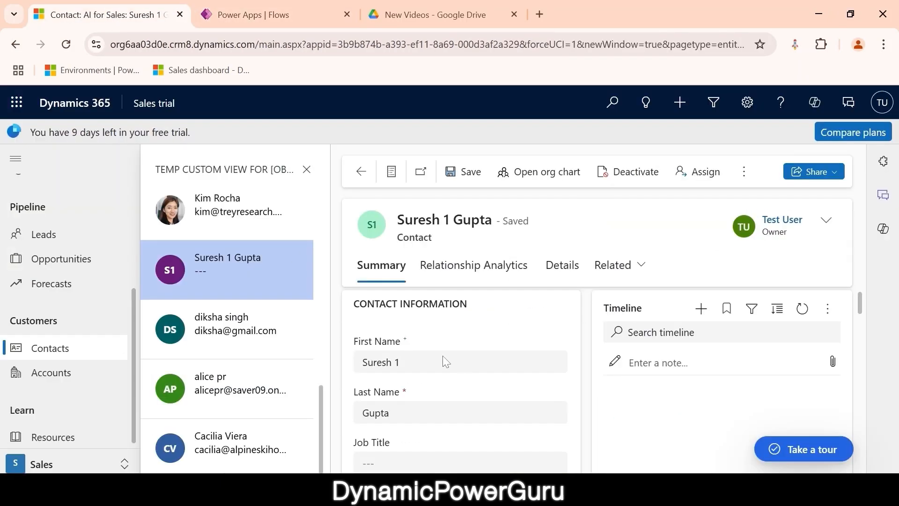
- Enter a Gmail address in the contact's Email field
scroll(464, 373, "down", 5)
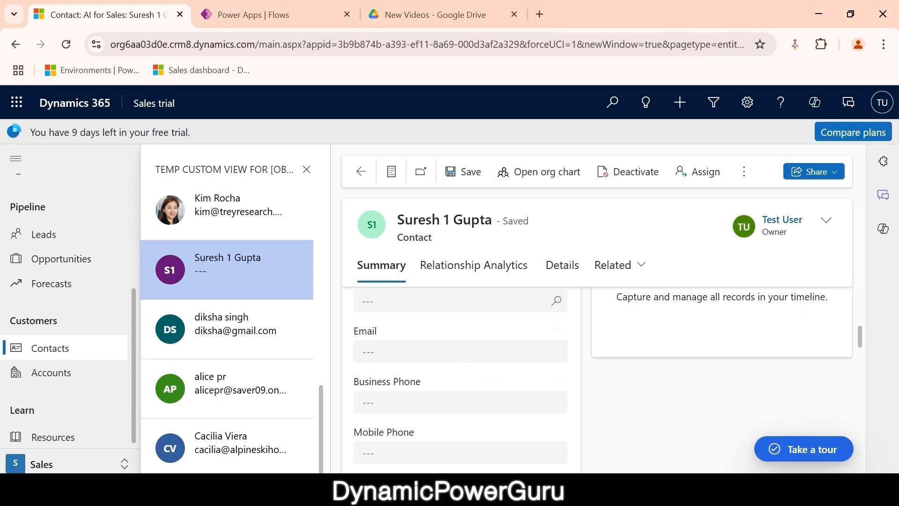
left_click(463, 352)
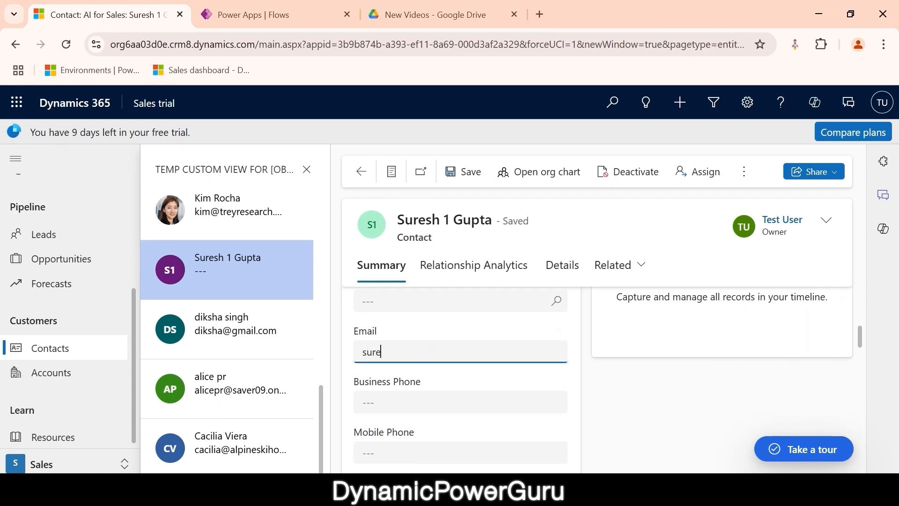
- Change the first name's trailing '1' to '2' and save the contact
scroll(475, 374, "up", 5)
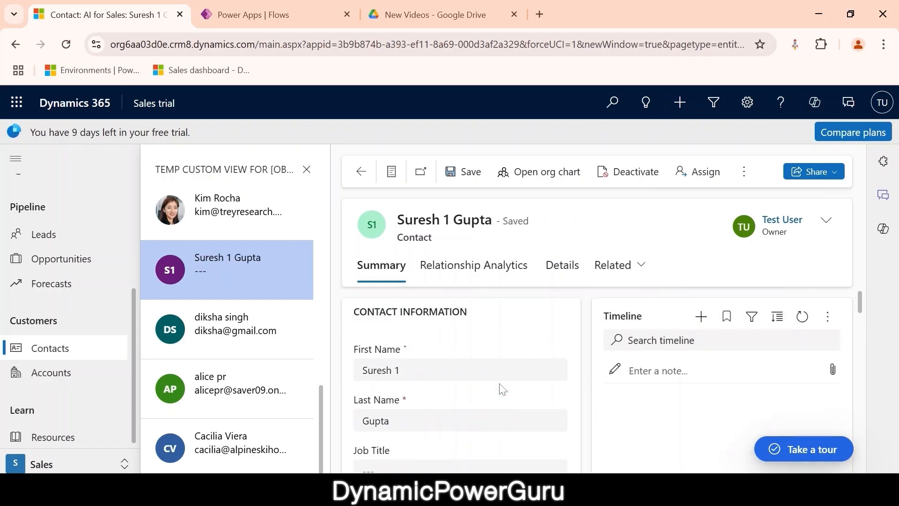
left_click(436, 371)
key("BackSpace")
key("BackSpace")
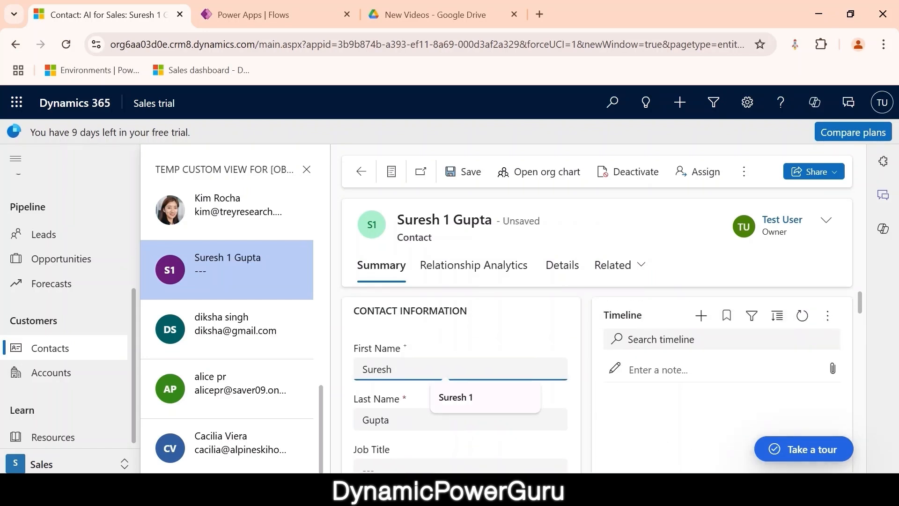
type("2")
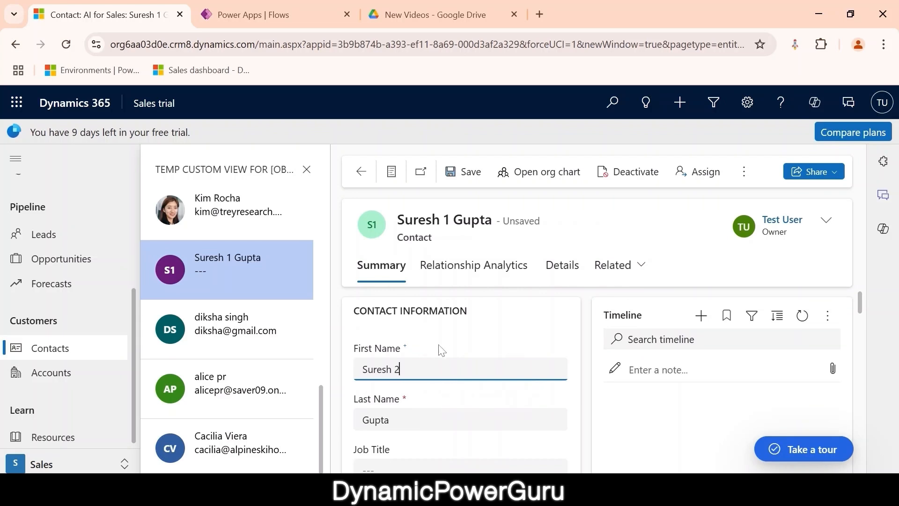
left_click(470, 181)
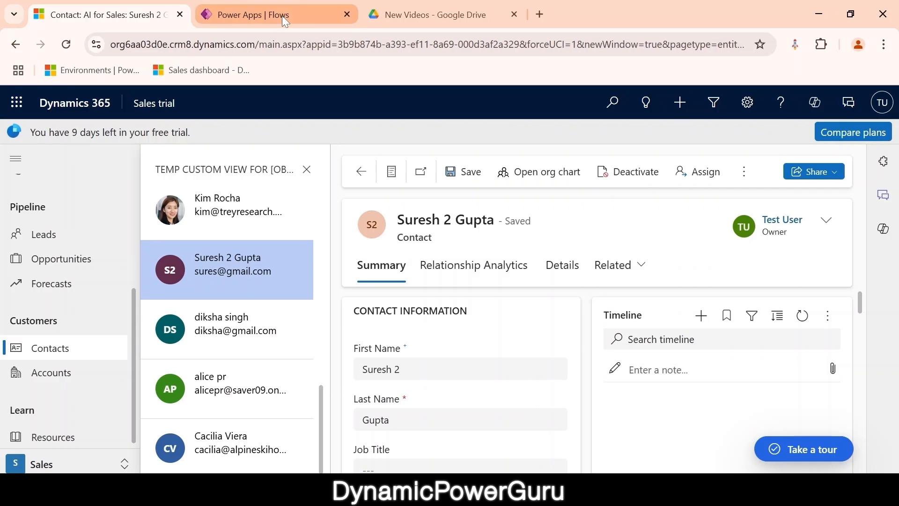
left_click(282, 16)
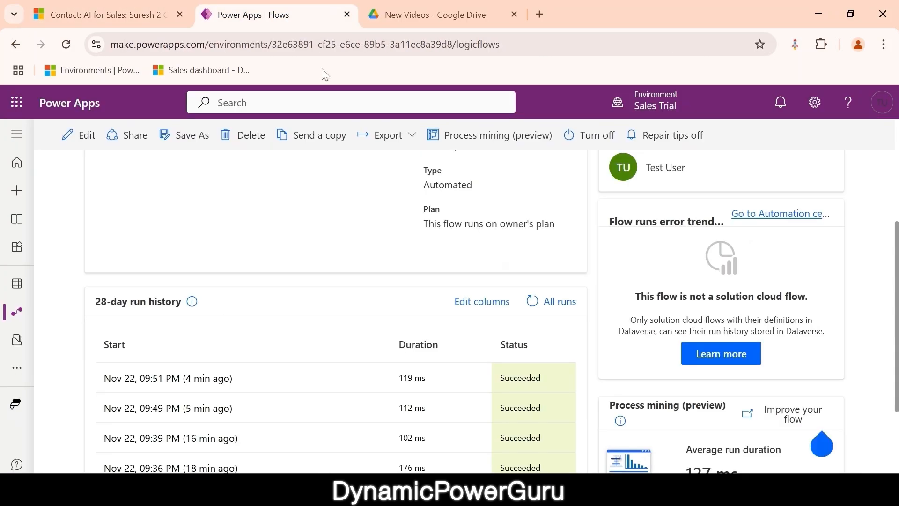
- Refresh the run history until the new 09:55 PM run appears
left_click(532, 302)
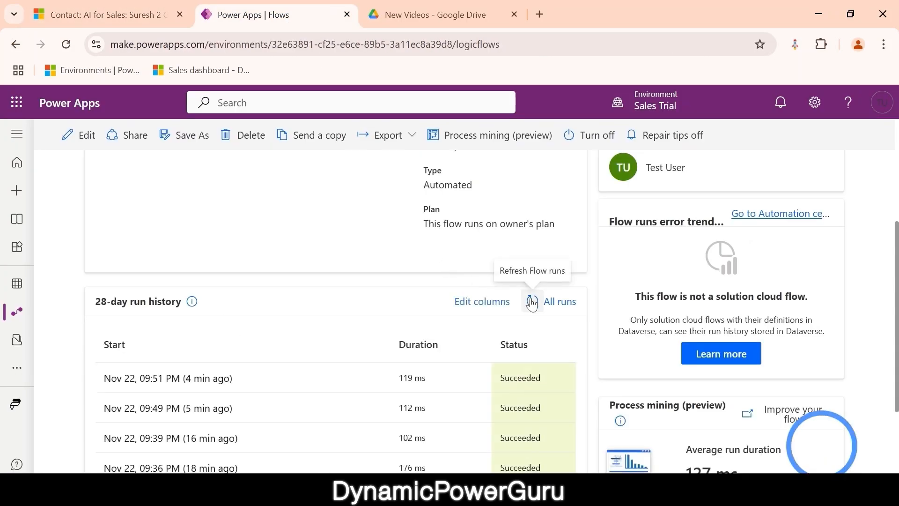
left_click(532, 302)
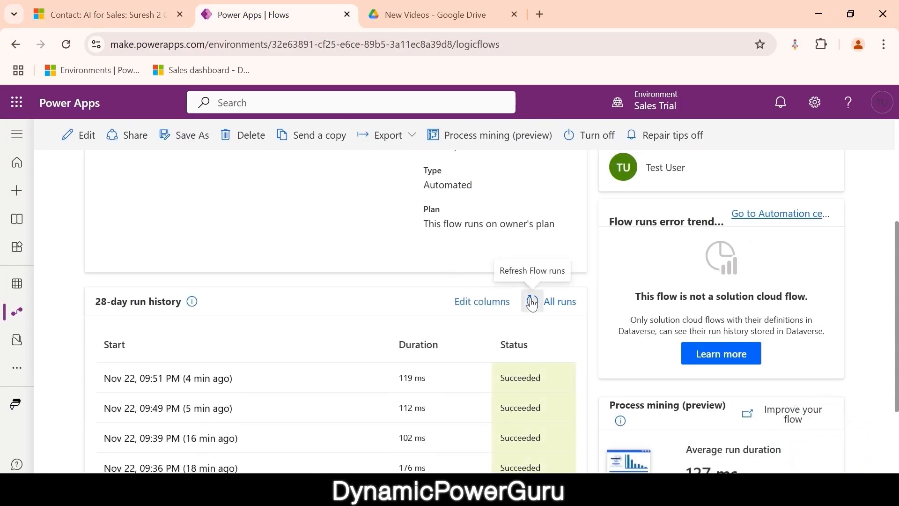
left_click(532, 302)
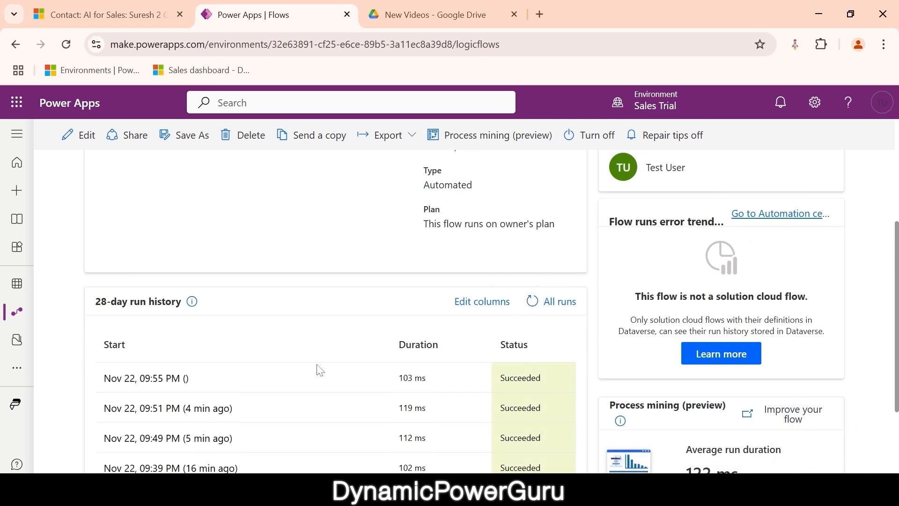
- Open the 09:55 PM run and expand its Compose step to view the full name
left_click(167, 381)
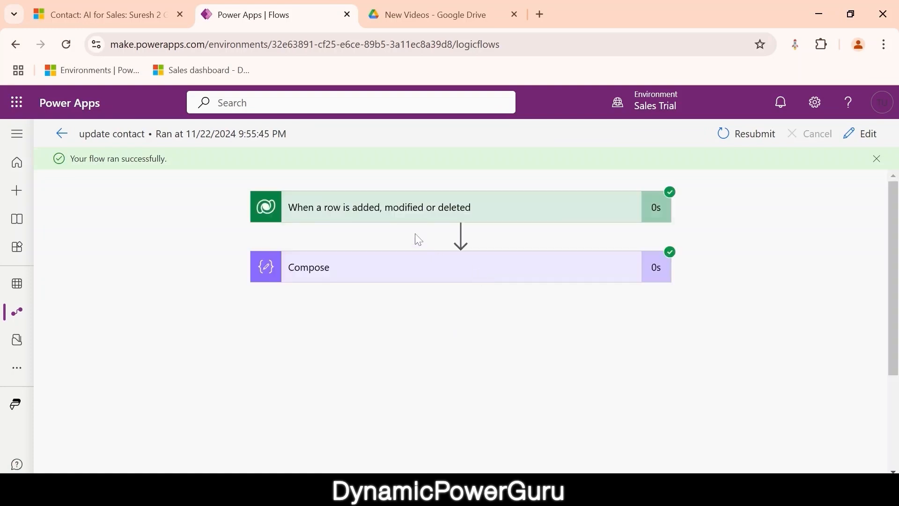
left_click(404, 270)
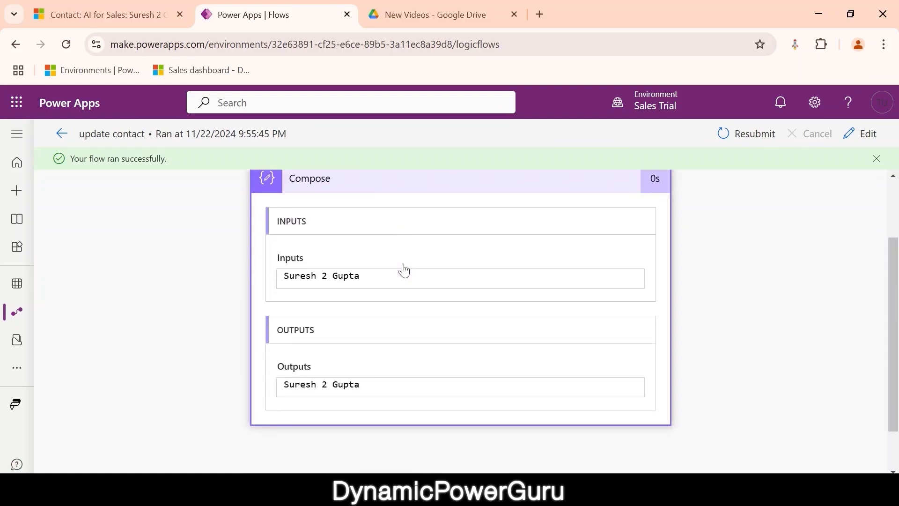
left_click_drag(359, 240, 244, 244)
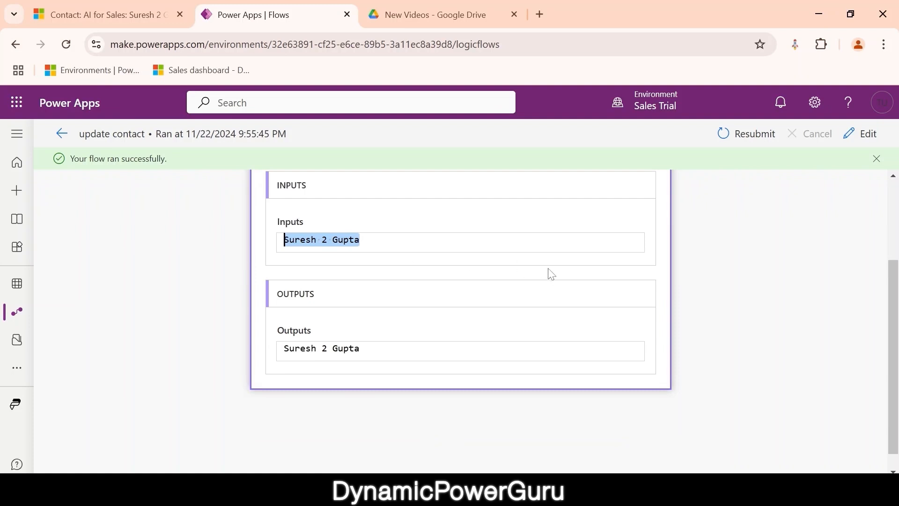